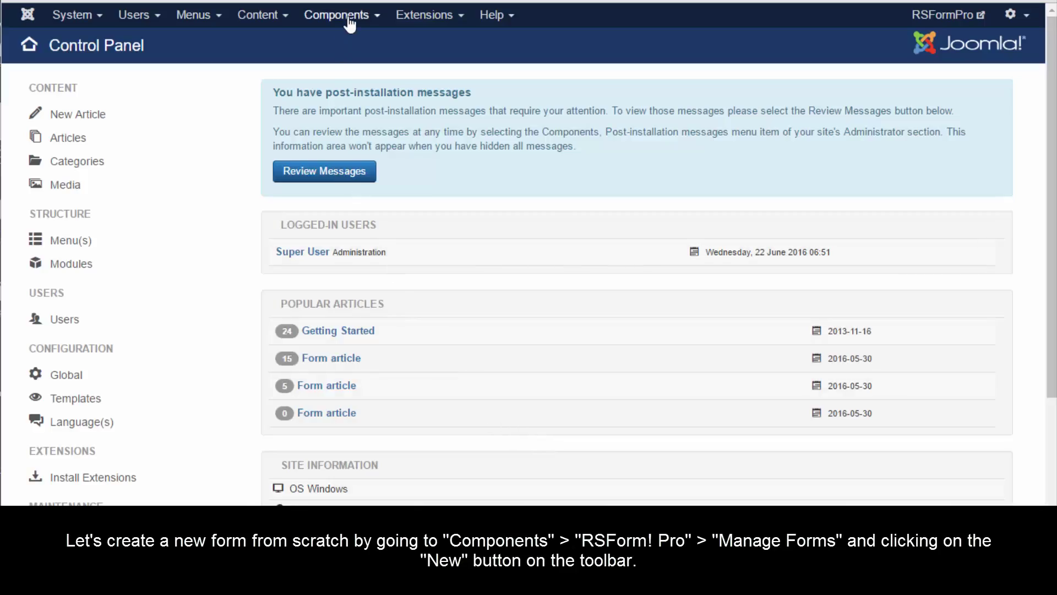
Create a new blank form from RSForm! Pro's Manage Forms, skipping the wizard
left_click(349, 22)
mouse_move(345, 177)
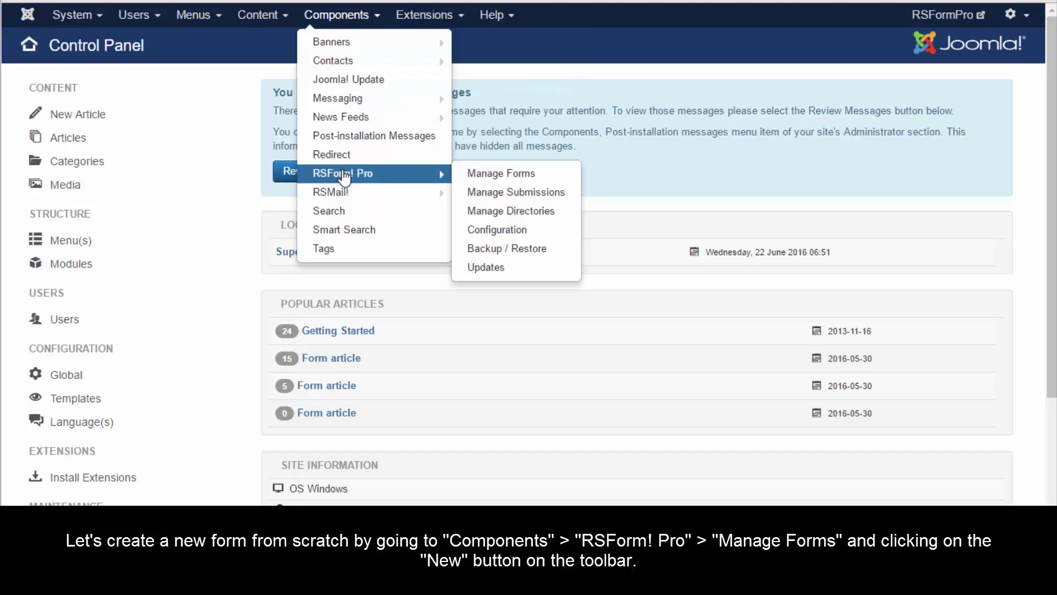
left_click(529, 177)
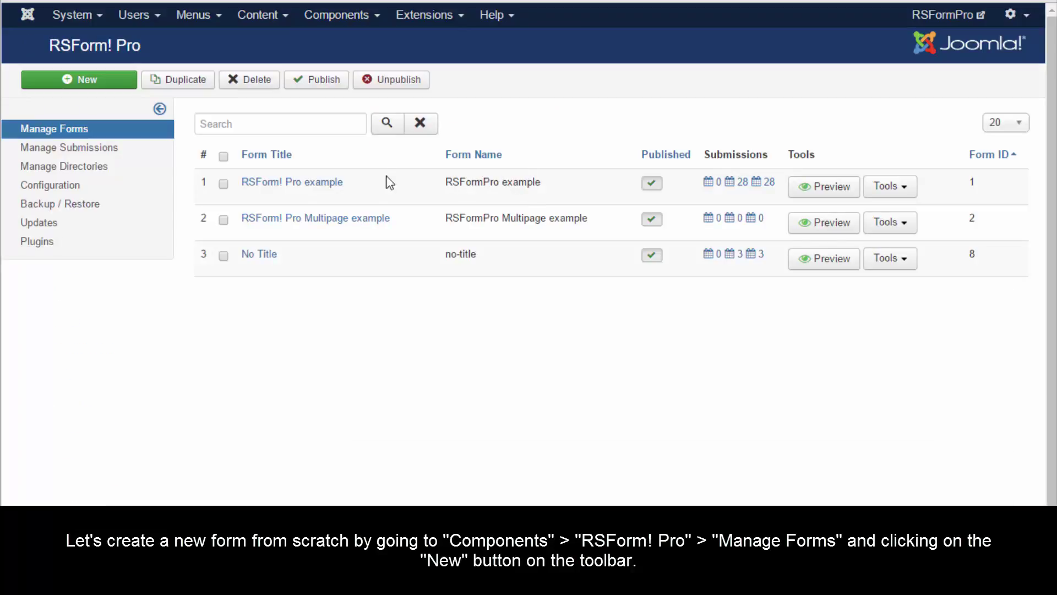
left_click(79, 82)
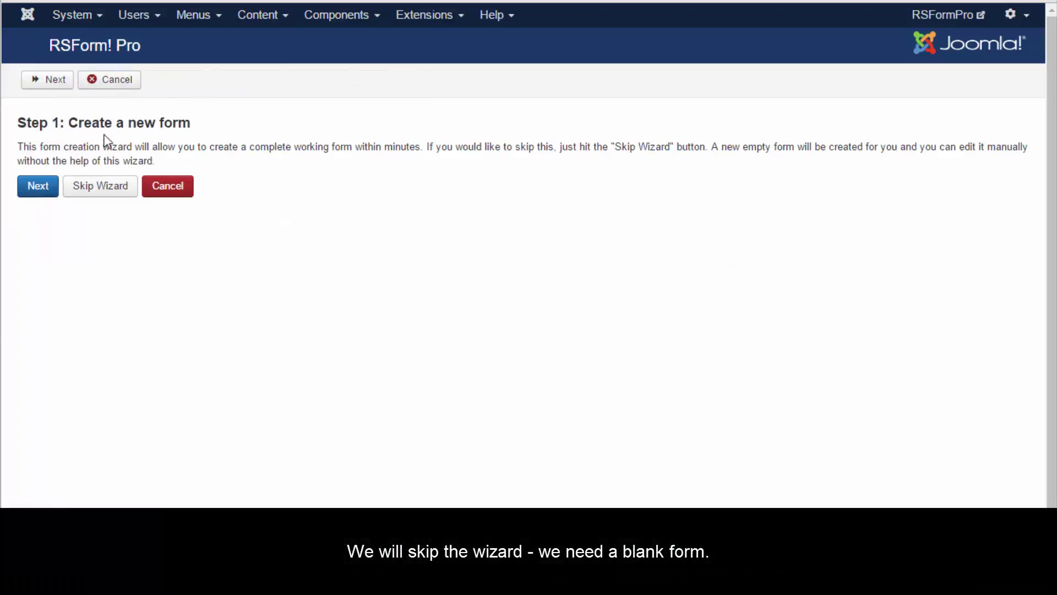
left_click(99, 197)
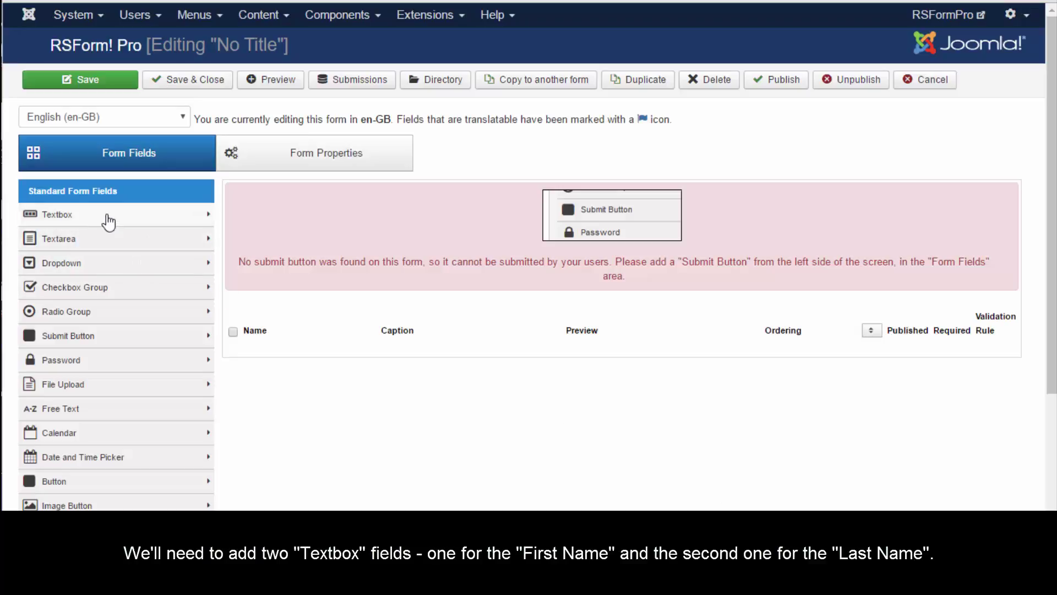
Add a textbox field named and captioned 'First Name' and save it
left_click(108, 216)
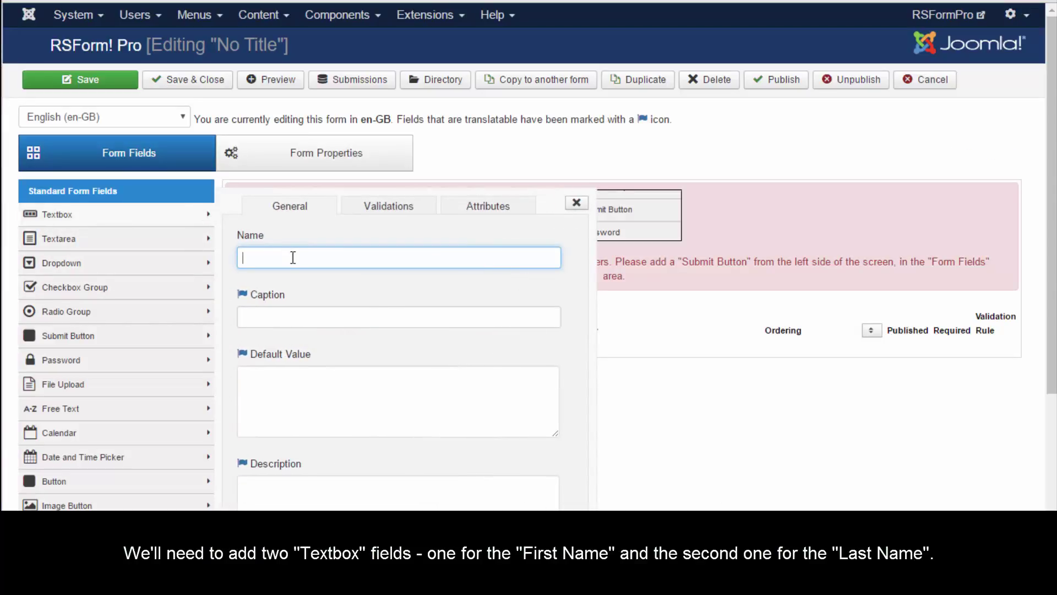
type("Fi")
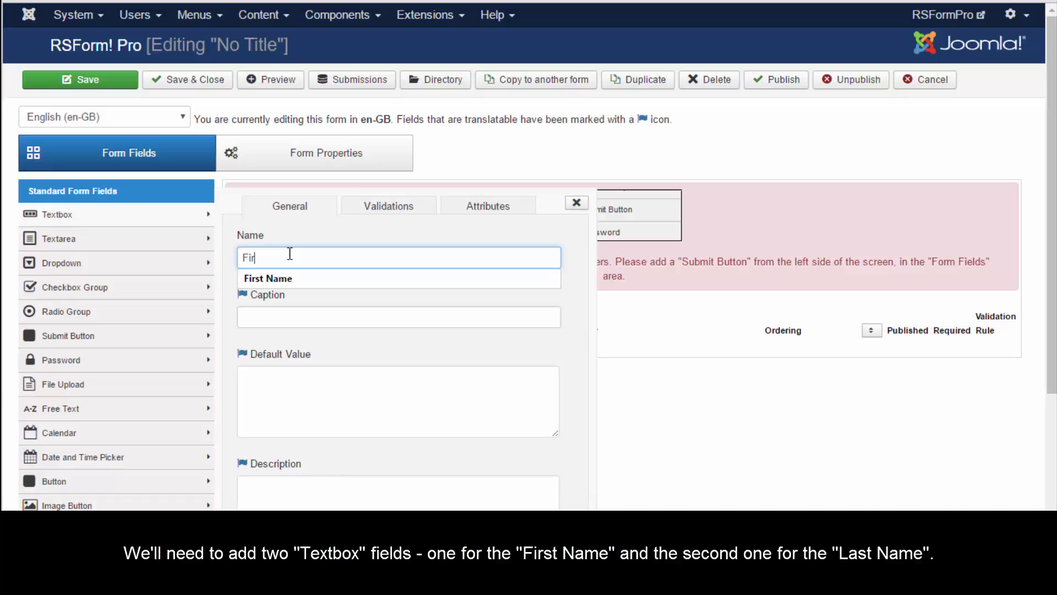
type("r")
key("Down")
key("Return")
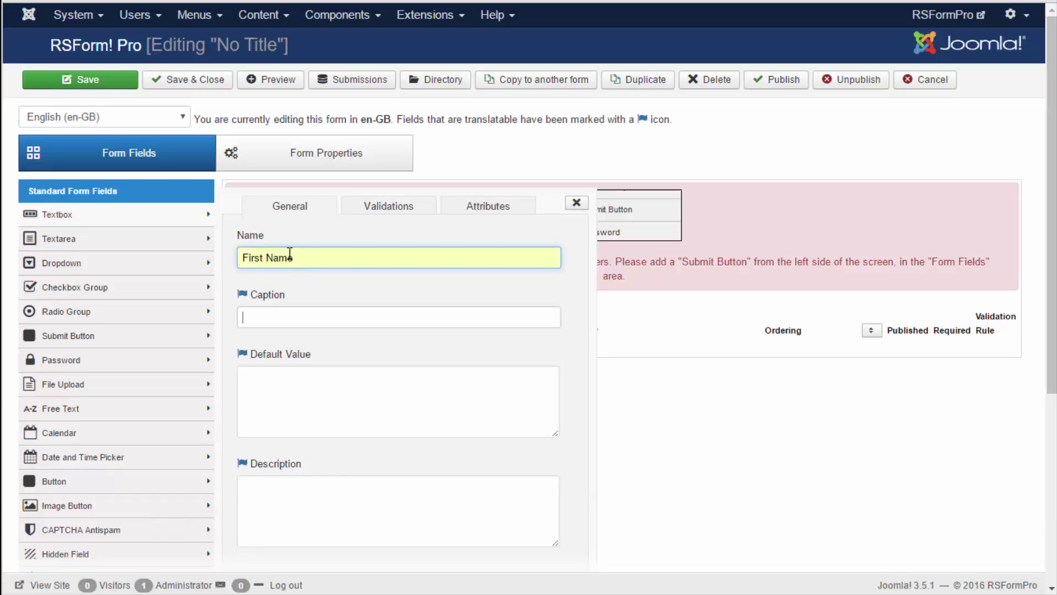
type("Fir")
key("Down")
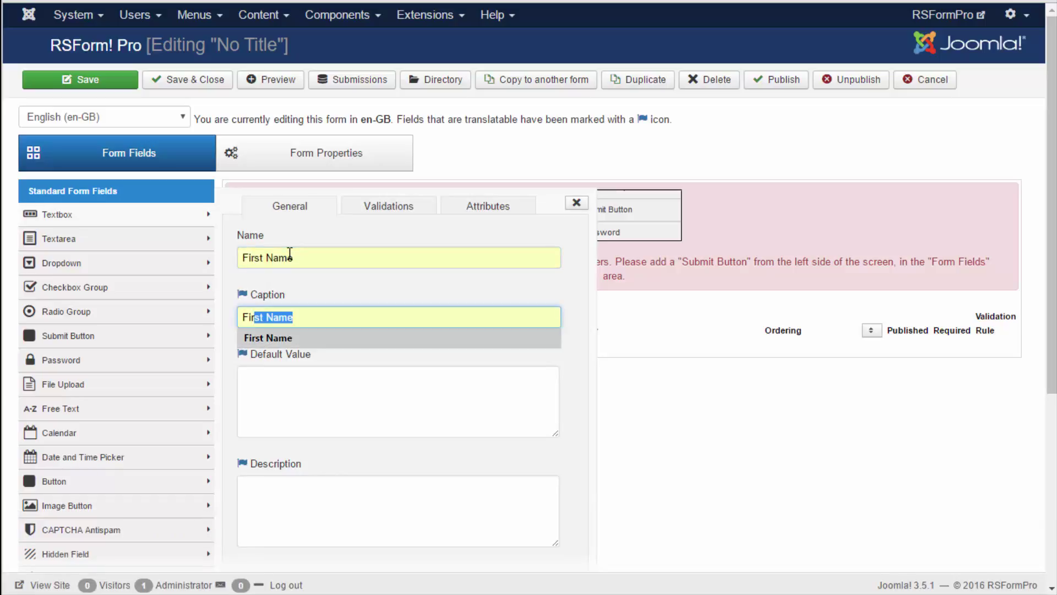
key("Return")
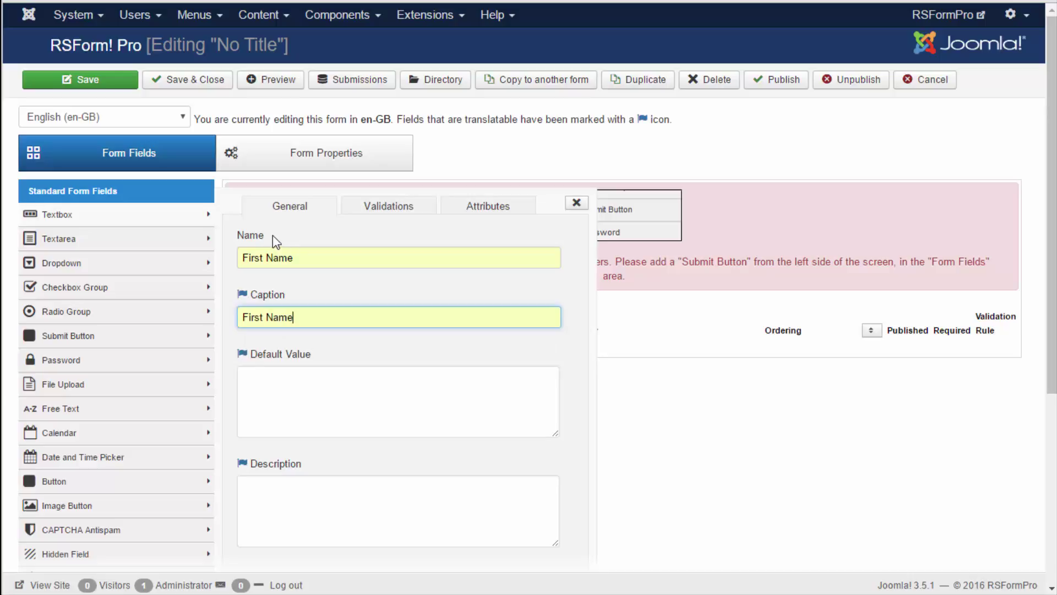
scroll(270, 242, "down", 2)
left_click(263, 508)
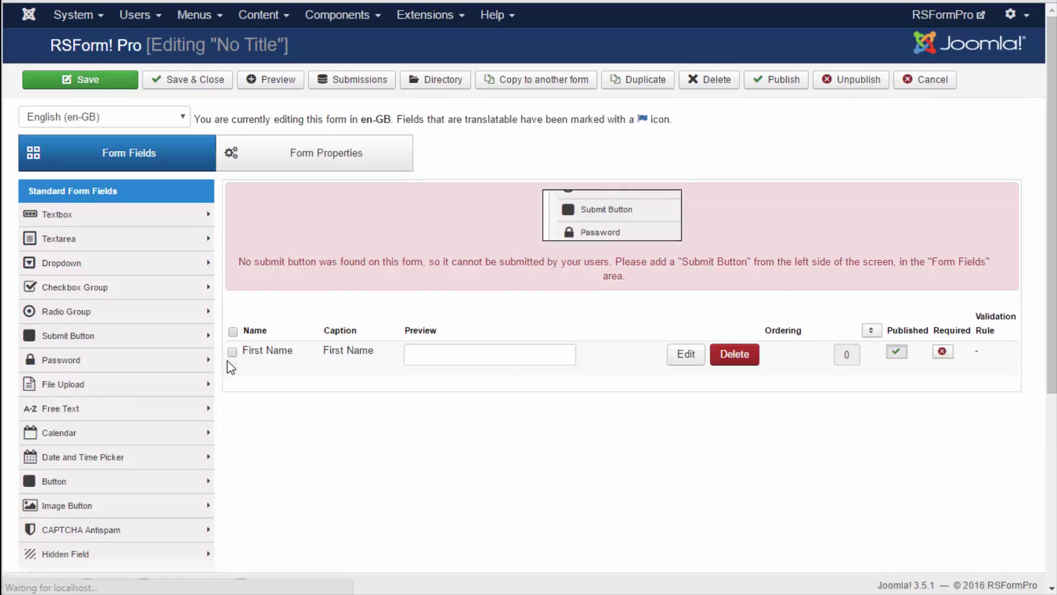
Add a textbox field named and captioned 'Last Name' and save it
left_click(123, 226)
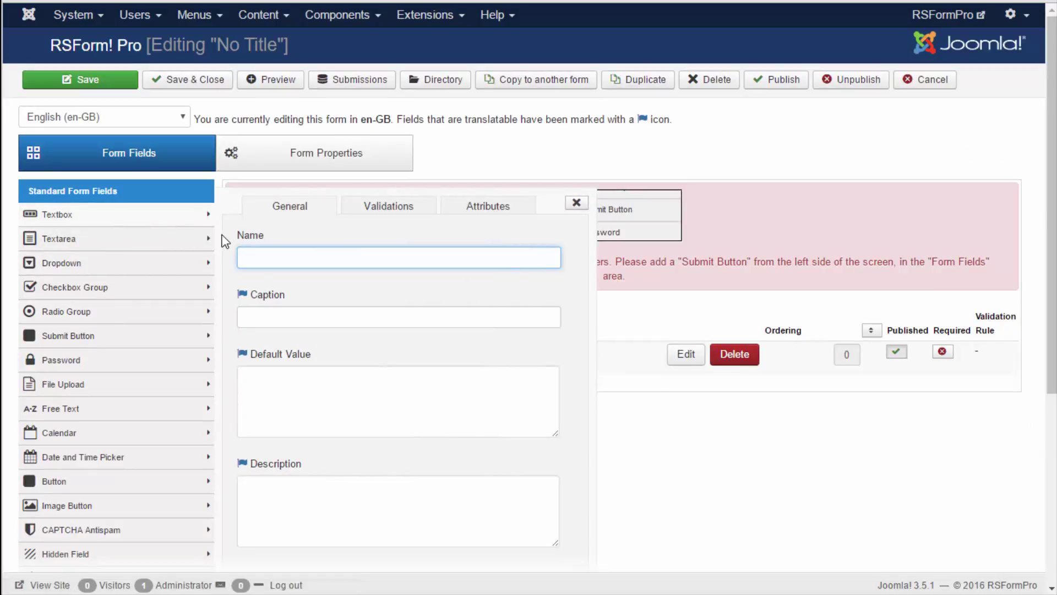
type("Las")
left_click(279, 277)
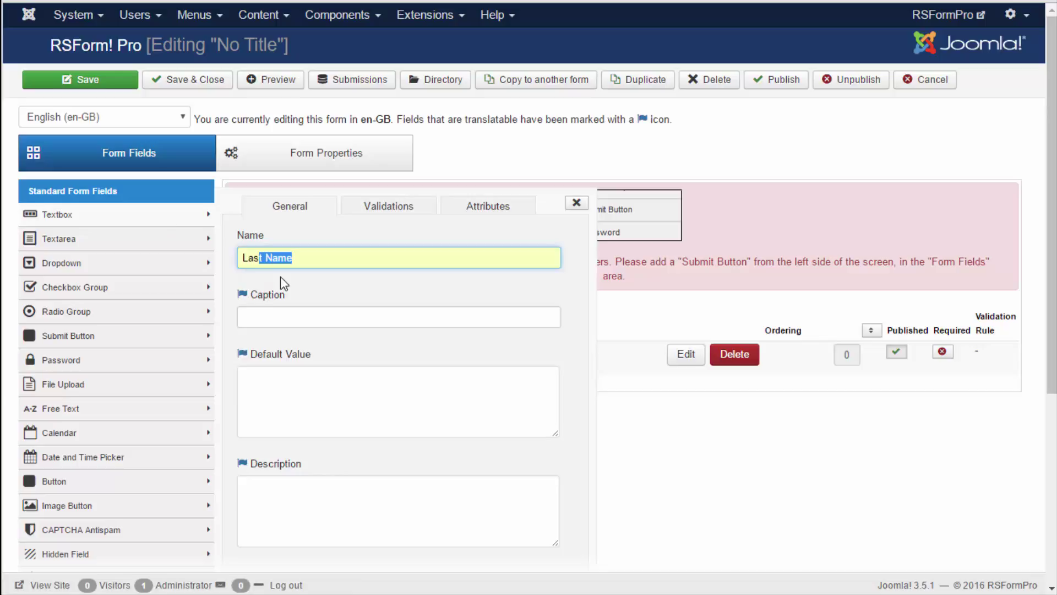
left_click(287, 317)
type("Last Name")
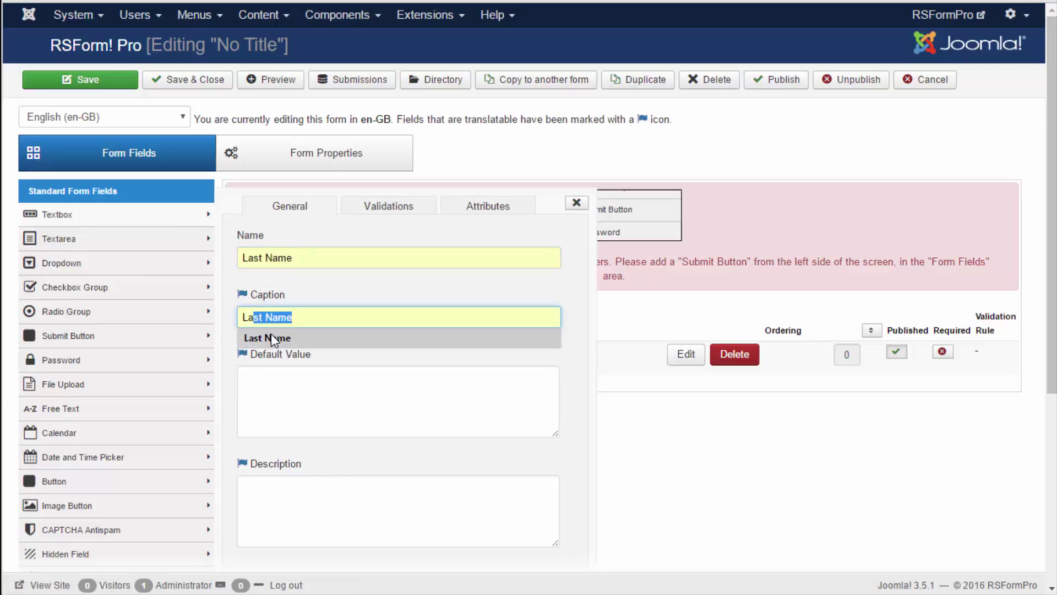
left_click(271, 337)
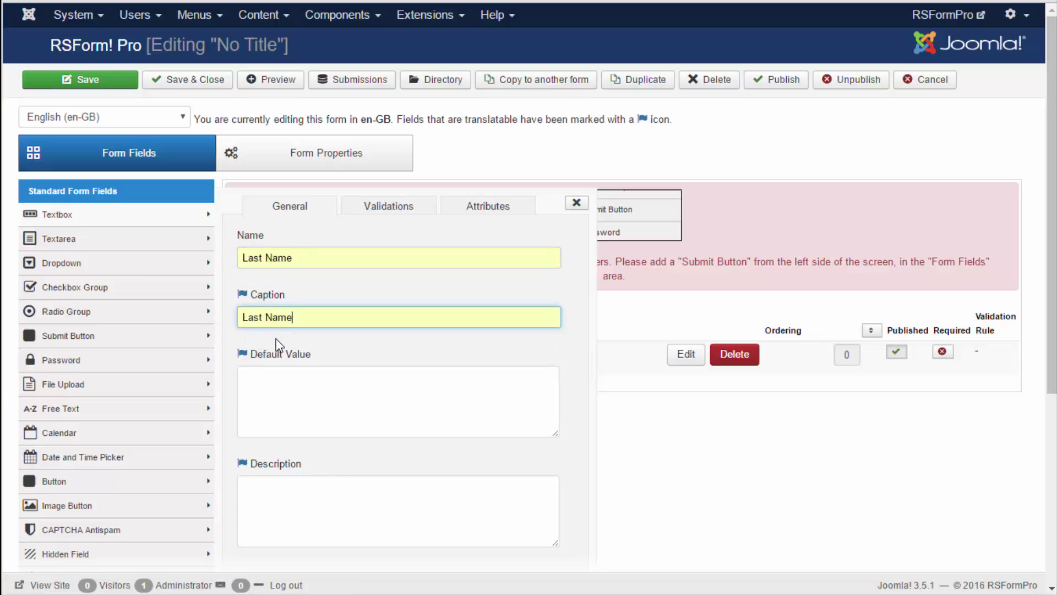
scroll(282, 339, "down", 3)
left_click(291, 434)
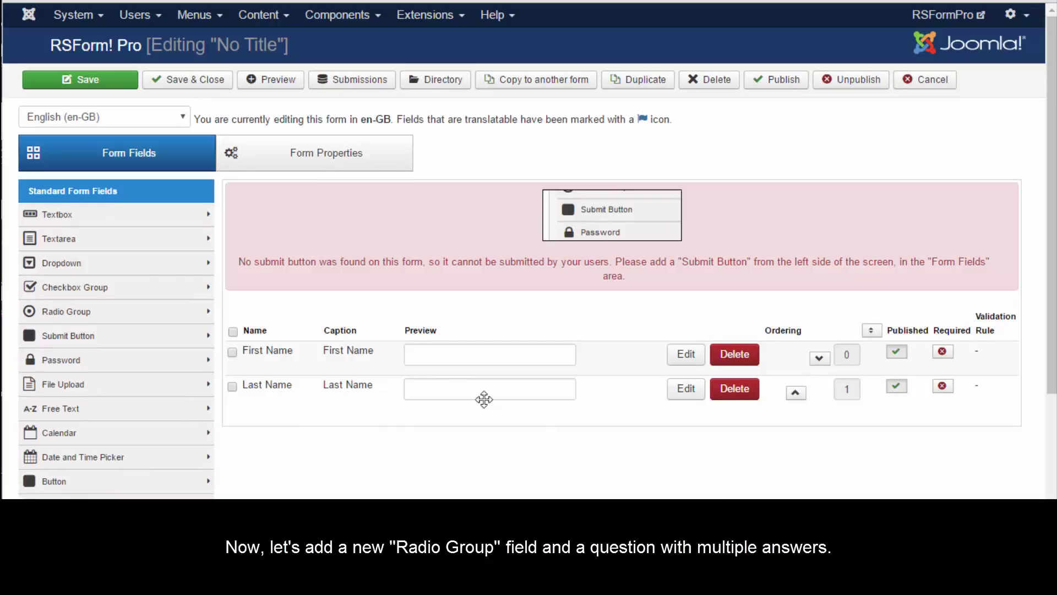
Add a radio group named and captioned 'How did you hear about us?'
left_click(99, 322)
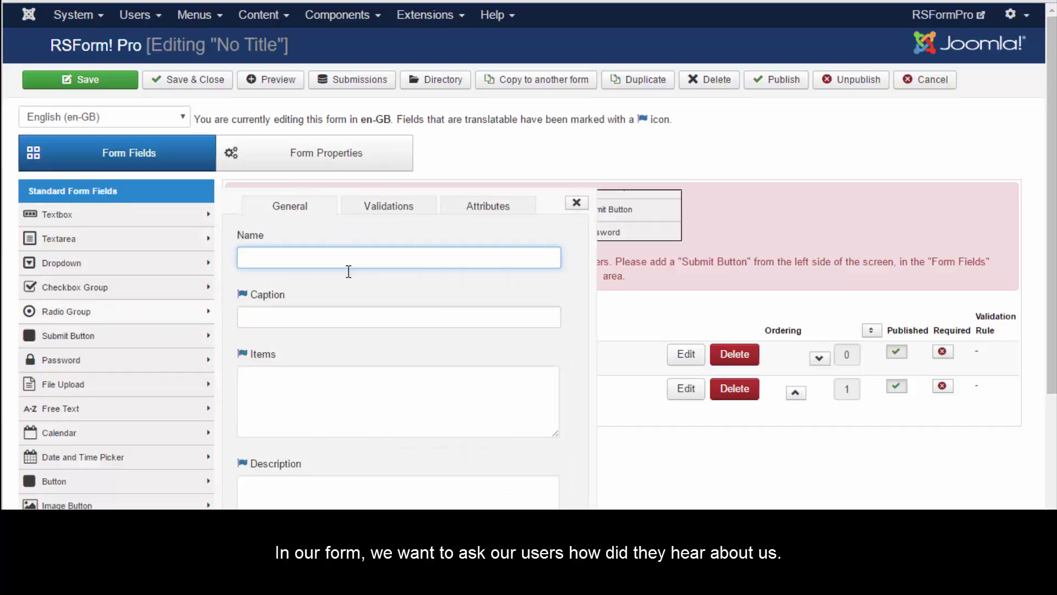
type("How did you hear ")
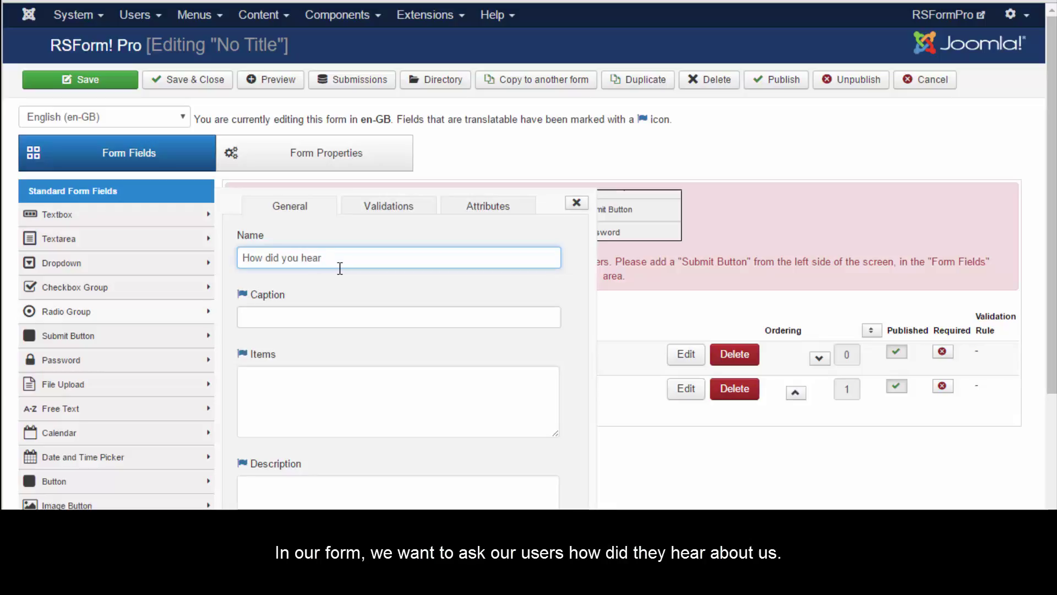
type("about us")
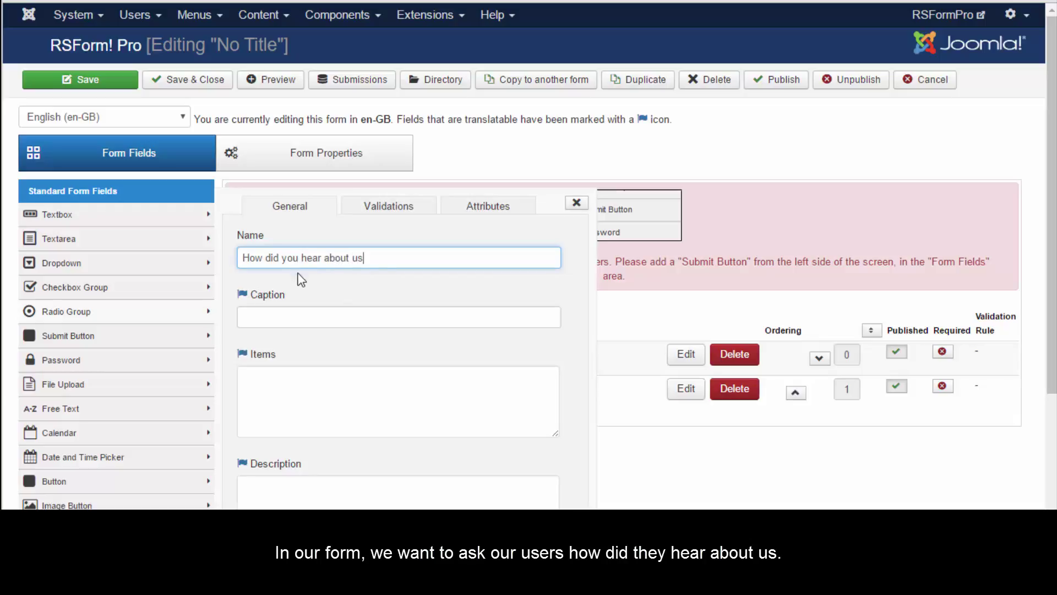
left_click(276, 320)
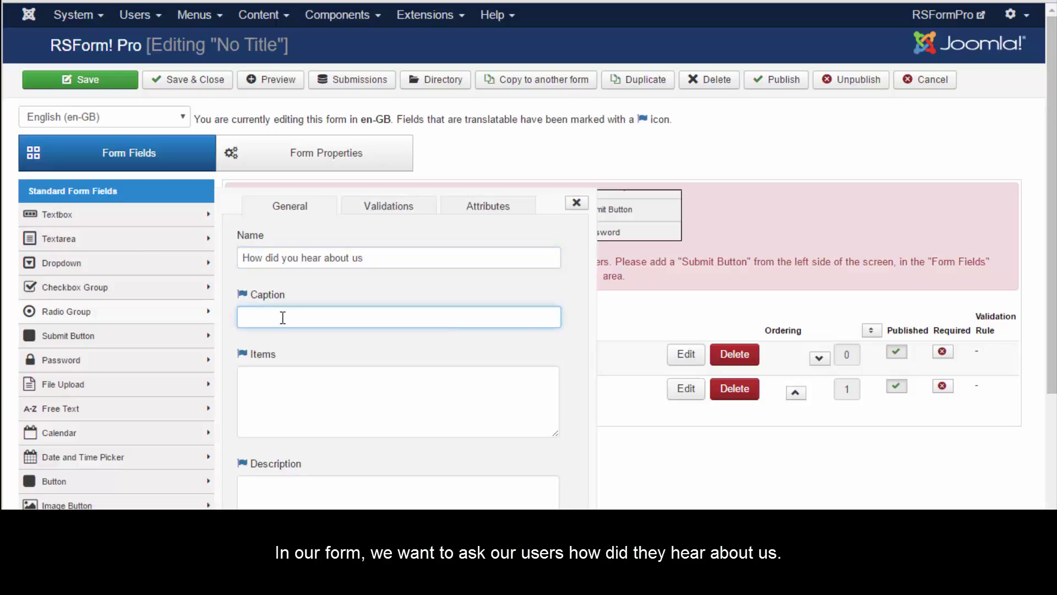
type("How did you hear about us?")
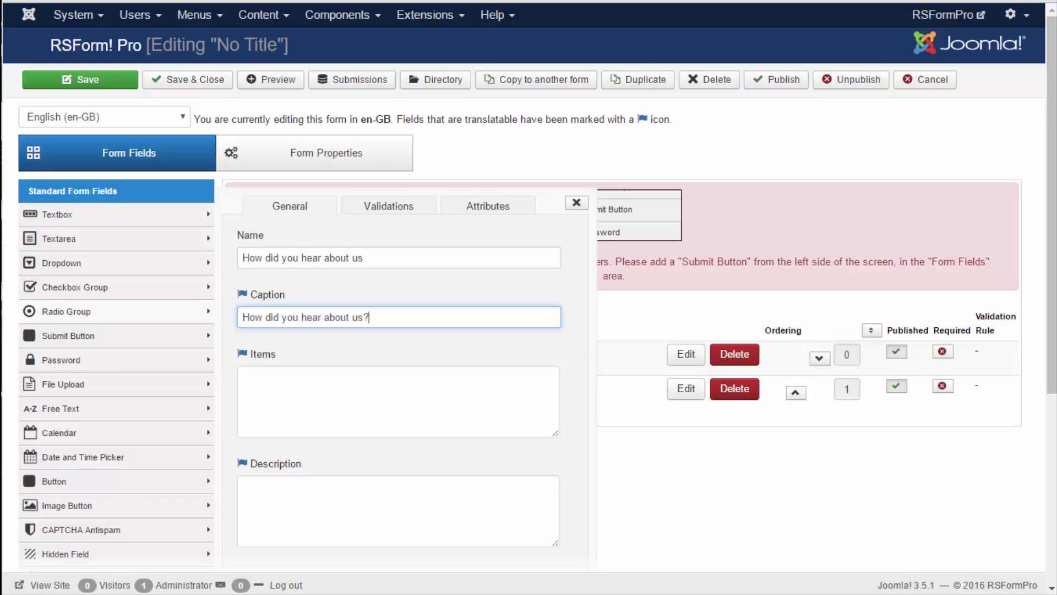
left_click(604, 466)
List the answer items Newsletter, TV ad, Web advertisement and Other
left_click(297, 384)
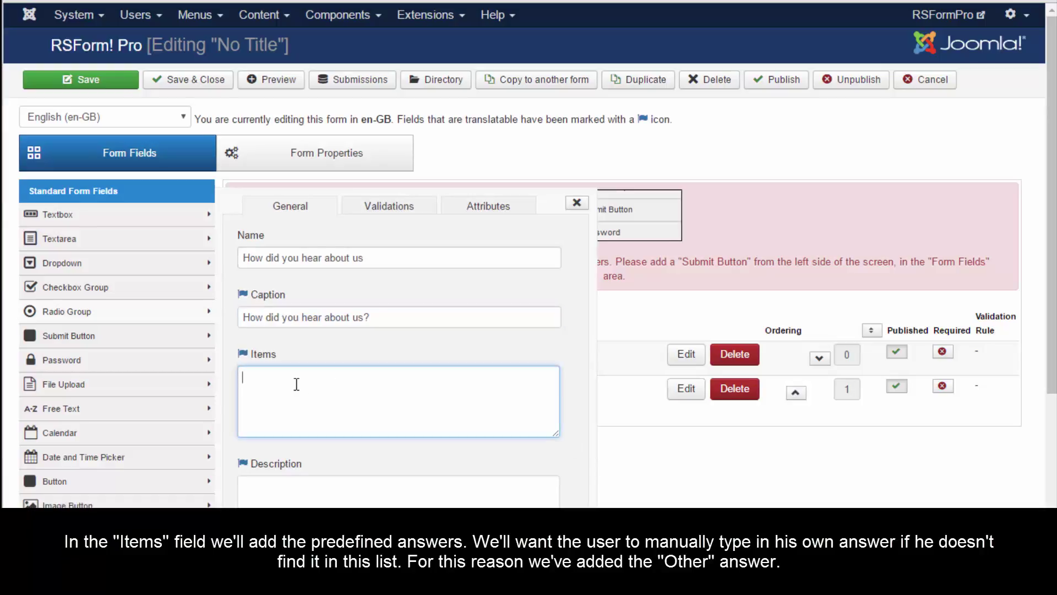
type("Newsletter")
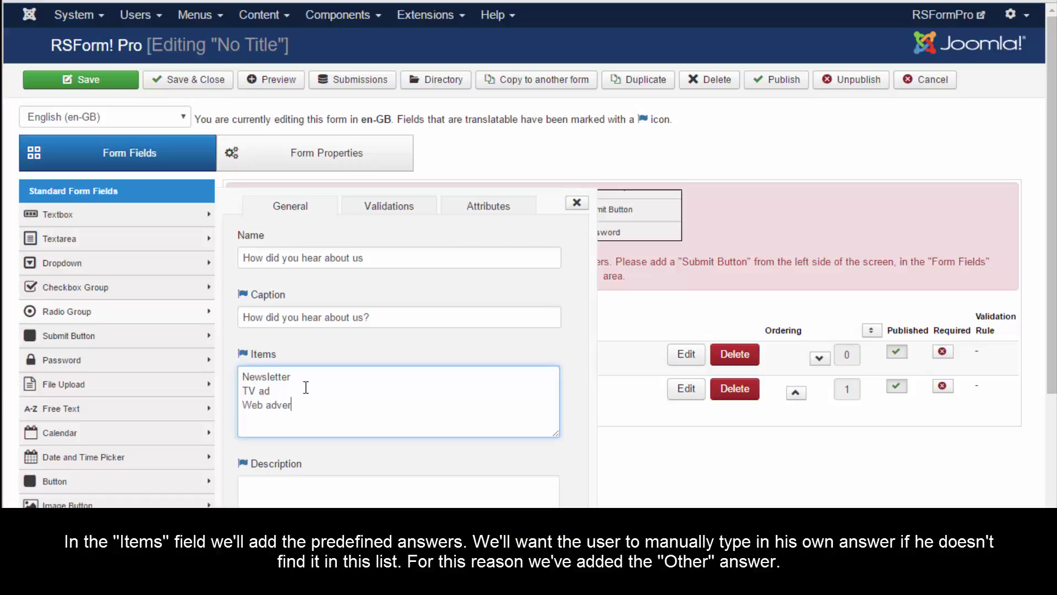
type("tisement ")
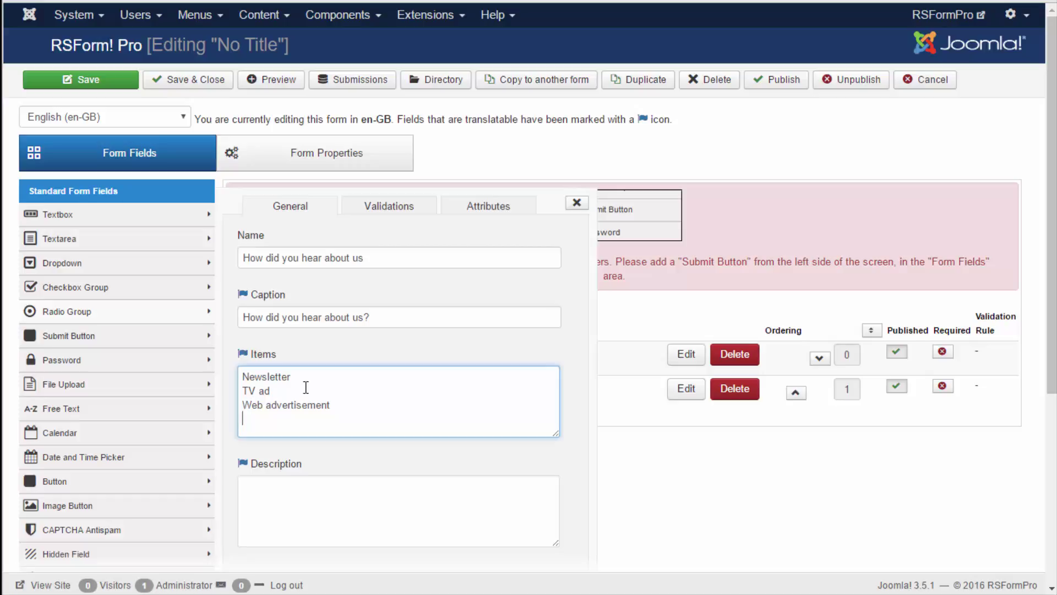
type("Other")
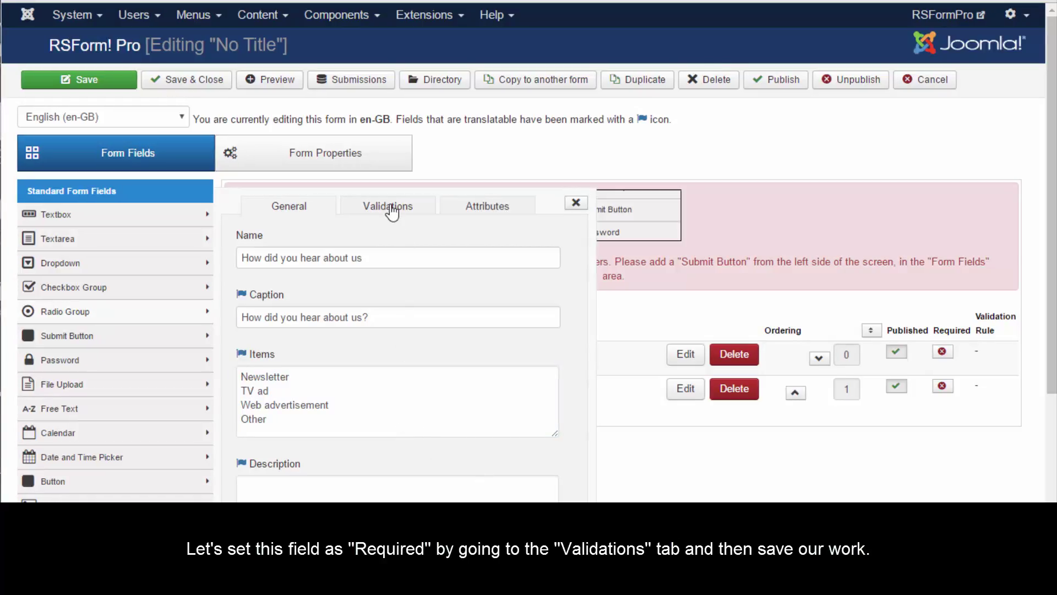
Set Required to Yes under Validations for the radio question and save it
left_click(390, 208)
left_click(394, 259)
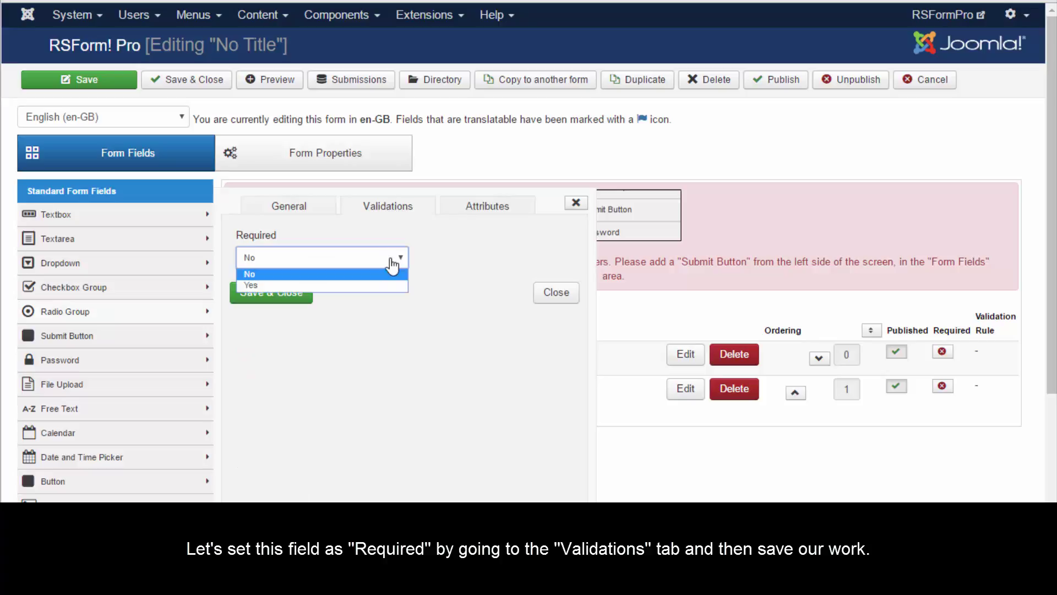
left_click(339, 283)
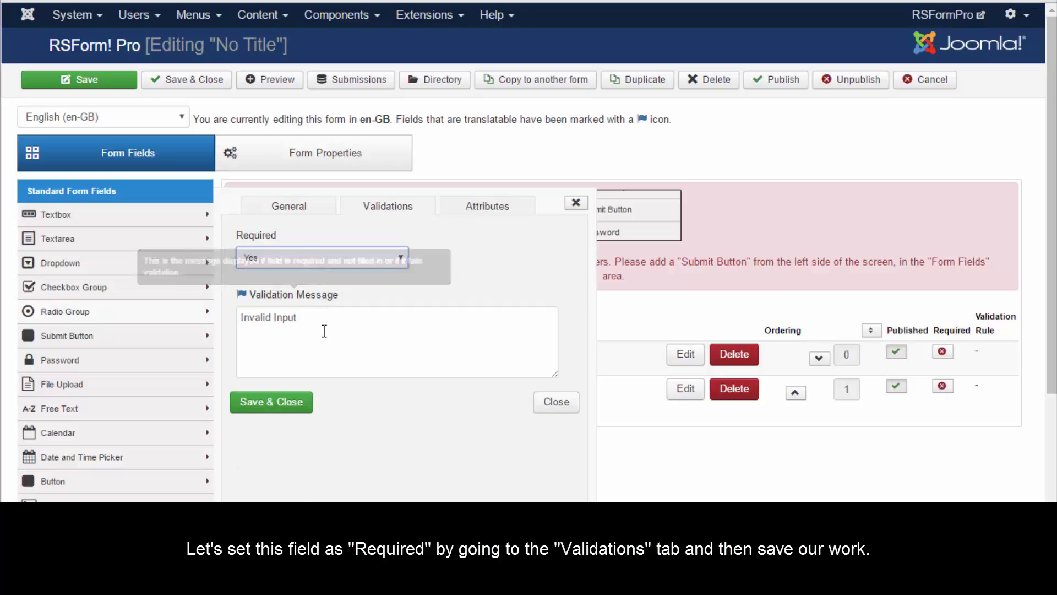
left_click(283, 409)
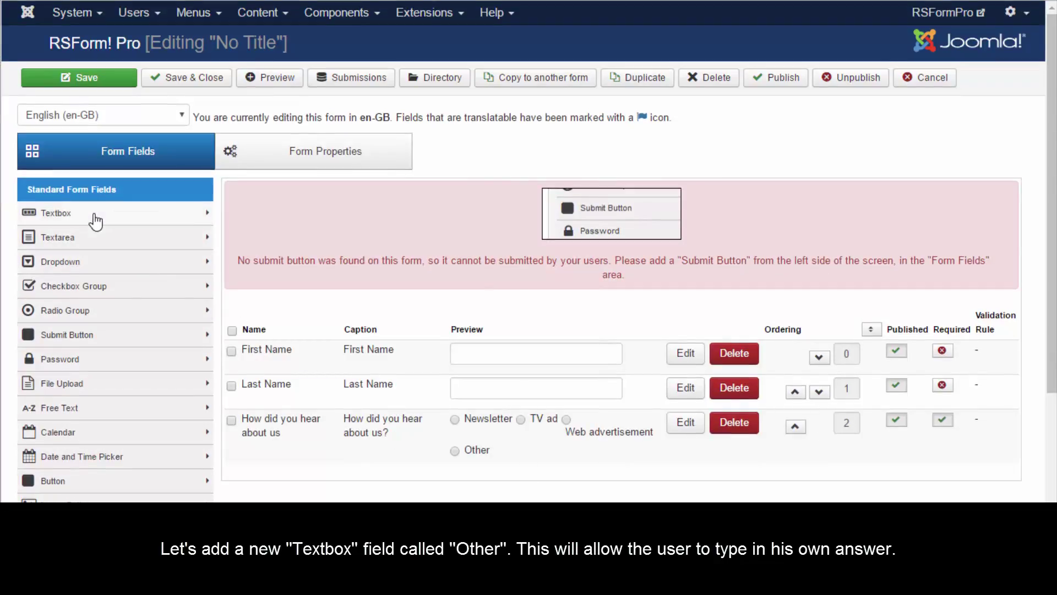
Add a required textbox named and captioned 'Other' and save it
left_click(95, 218)
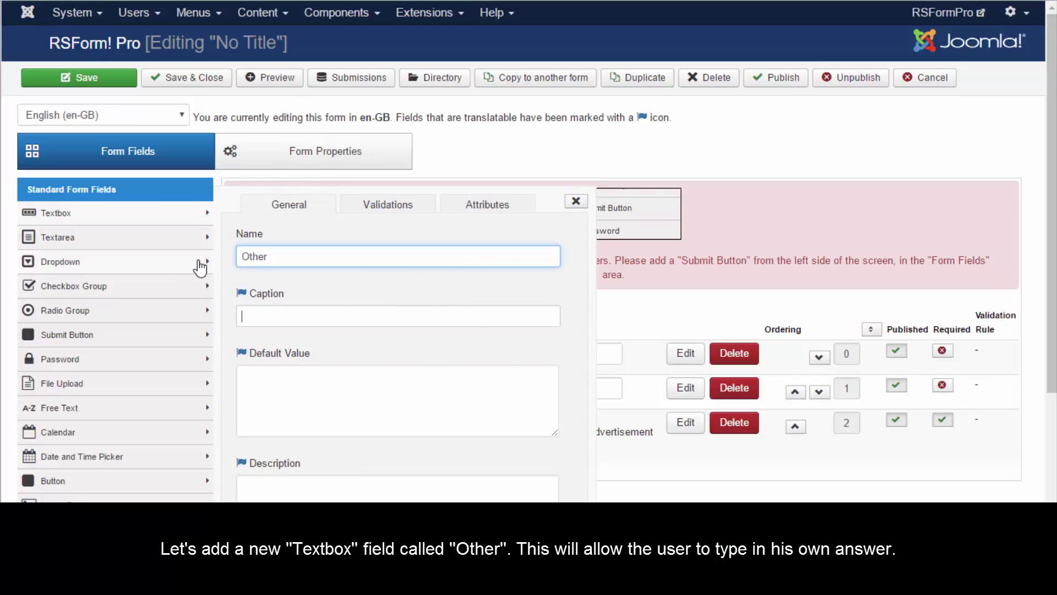
key("Tab")
type("Othe")
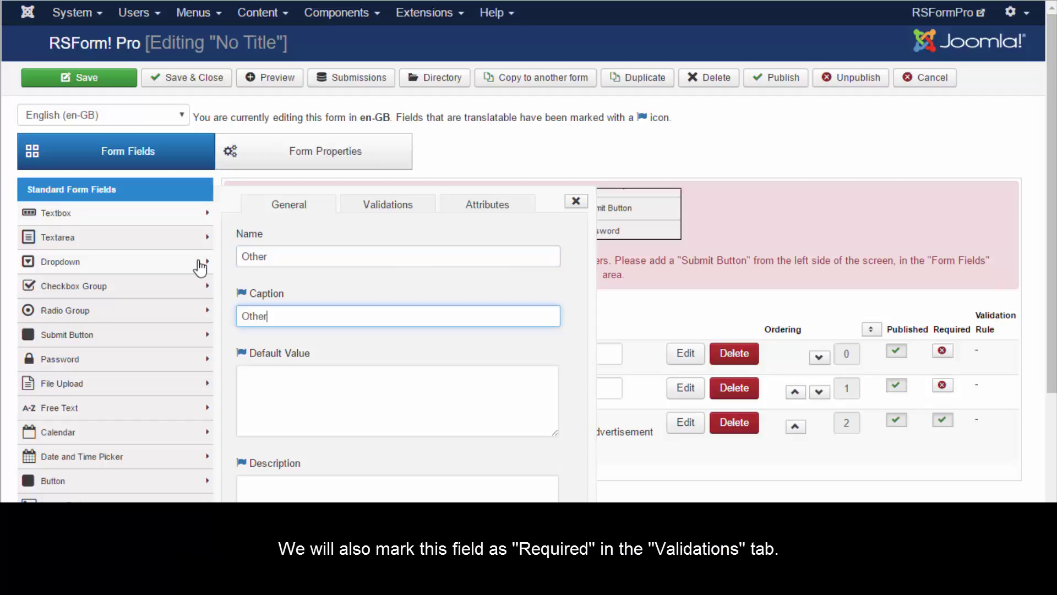
left_click(392, 209)
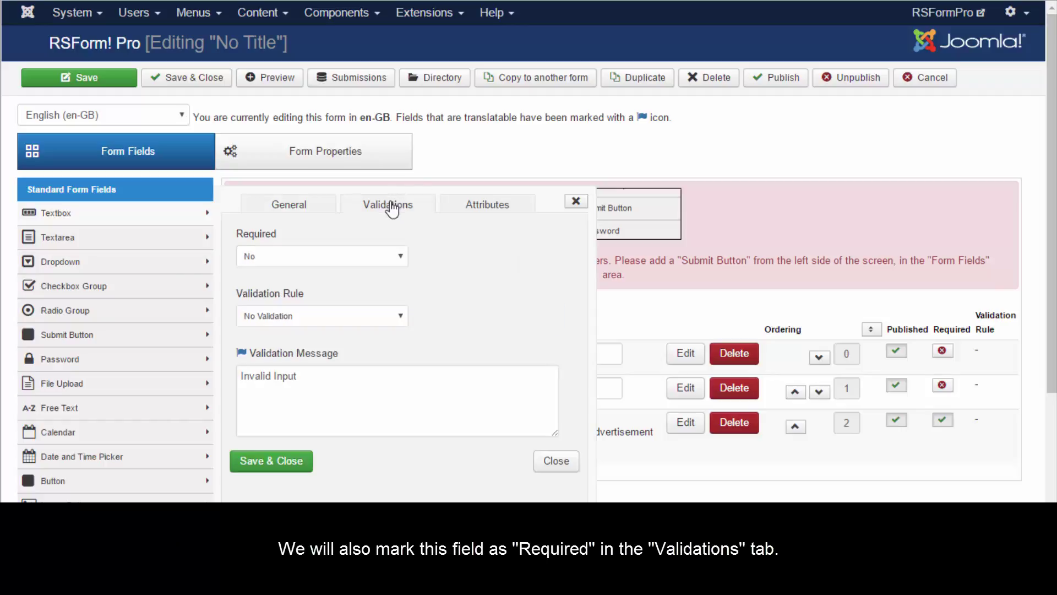
left_click(387, 257)
left_click(336, 284)
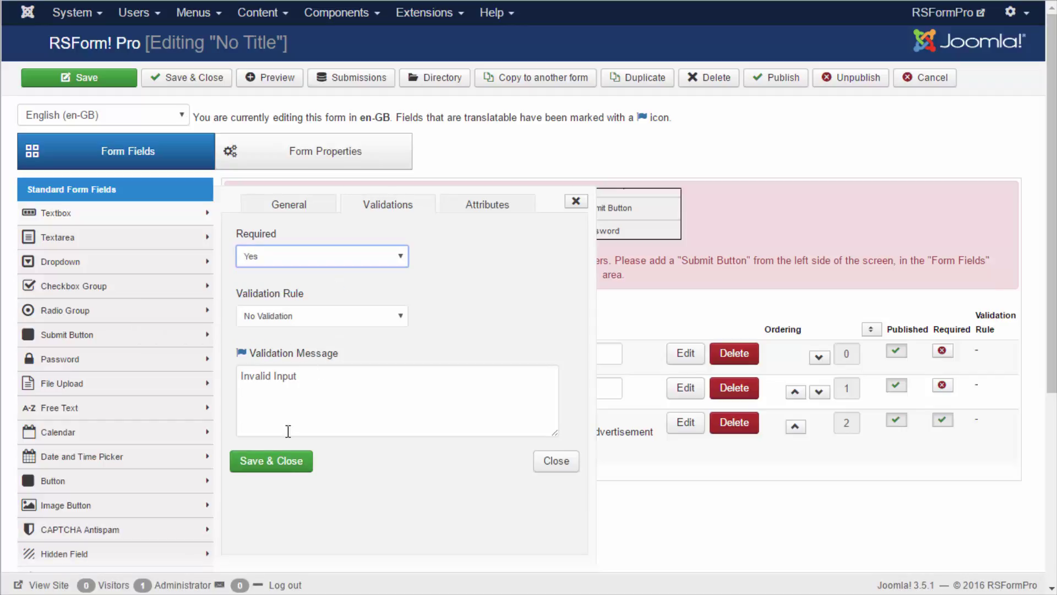
left_click(277, 465)
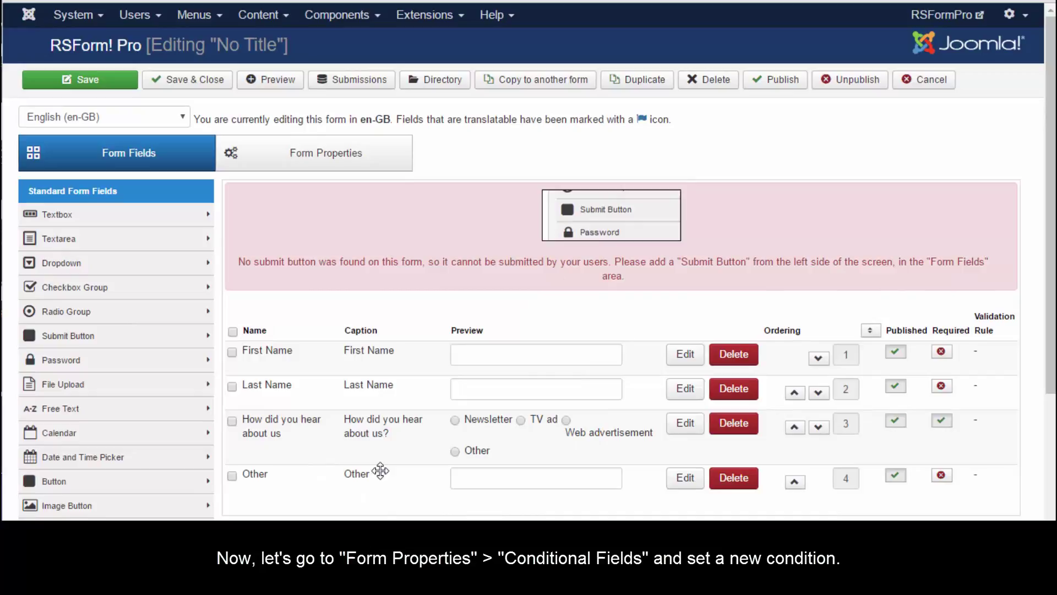
Open the Conditional Fields section of the form's properties
left_click(310, 158)
scroll(167, 397, "down", 2)
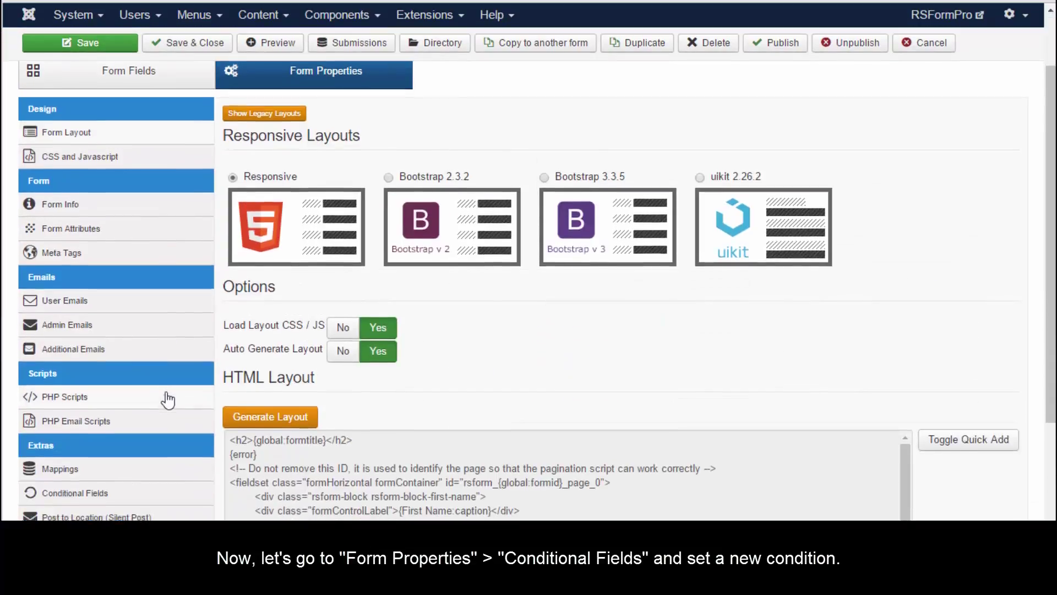
scroll(168, 400, "down", 2)
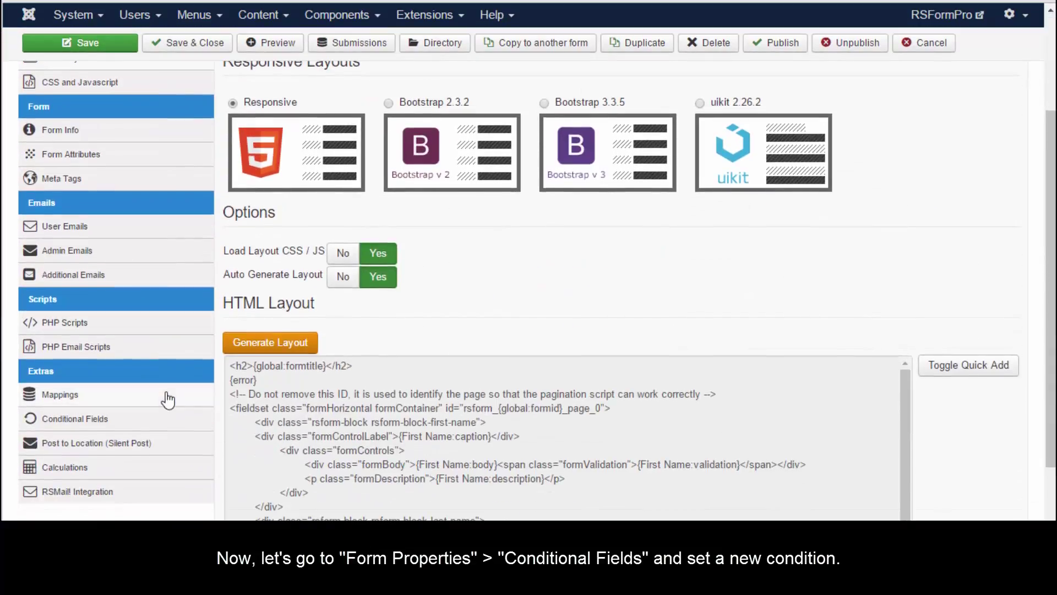
left_click(135, 425)
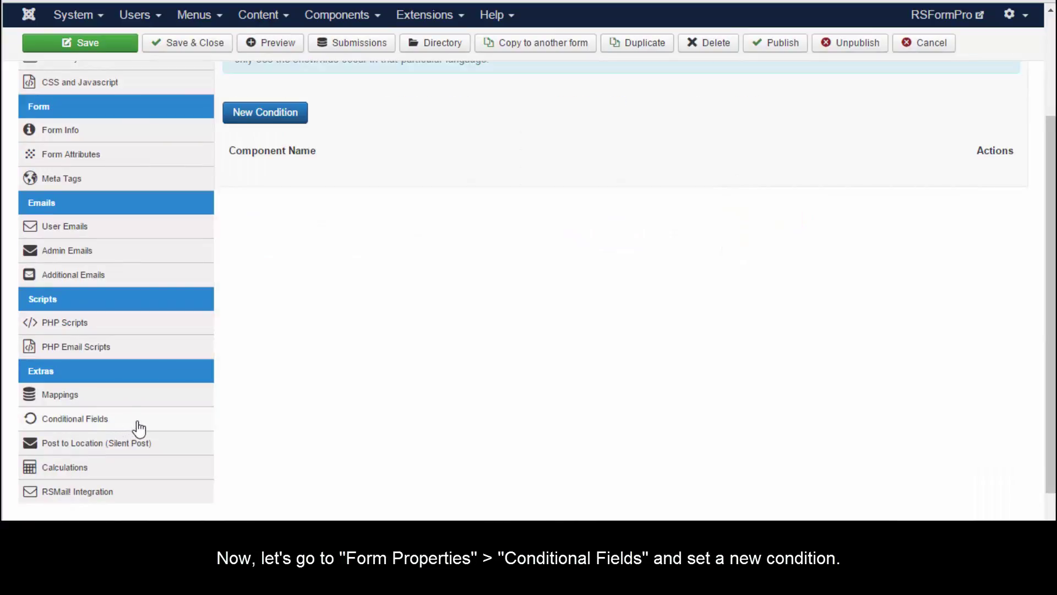
scroll(362, 396, "up", 2)
scroll(363, 397, "up", 2)
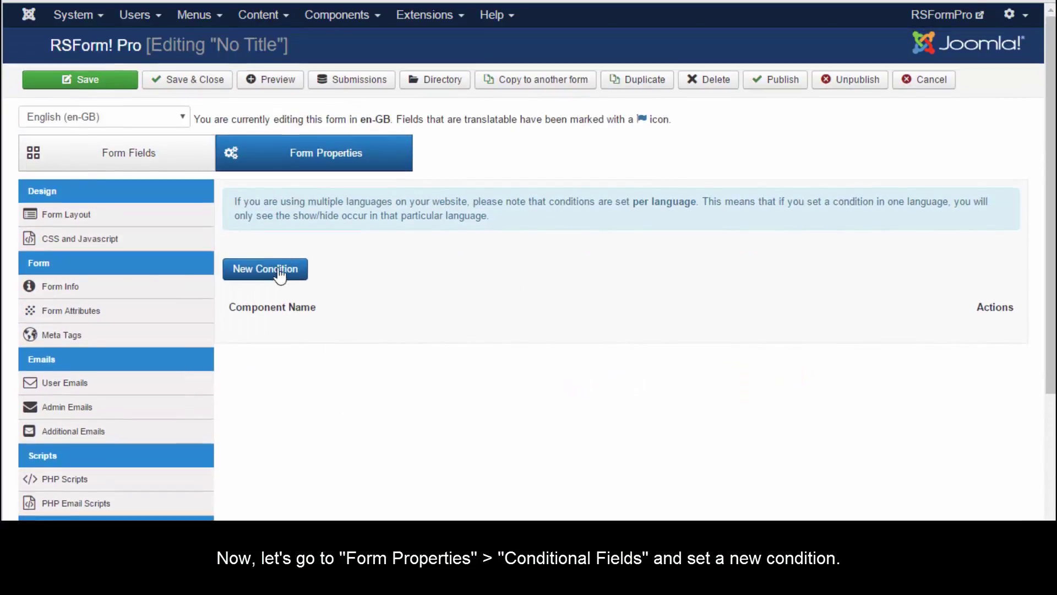
Start a new condition that shows the Other field when all rules match
left_click(265, 268)
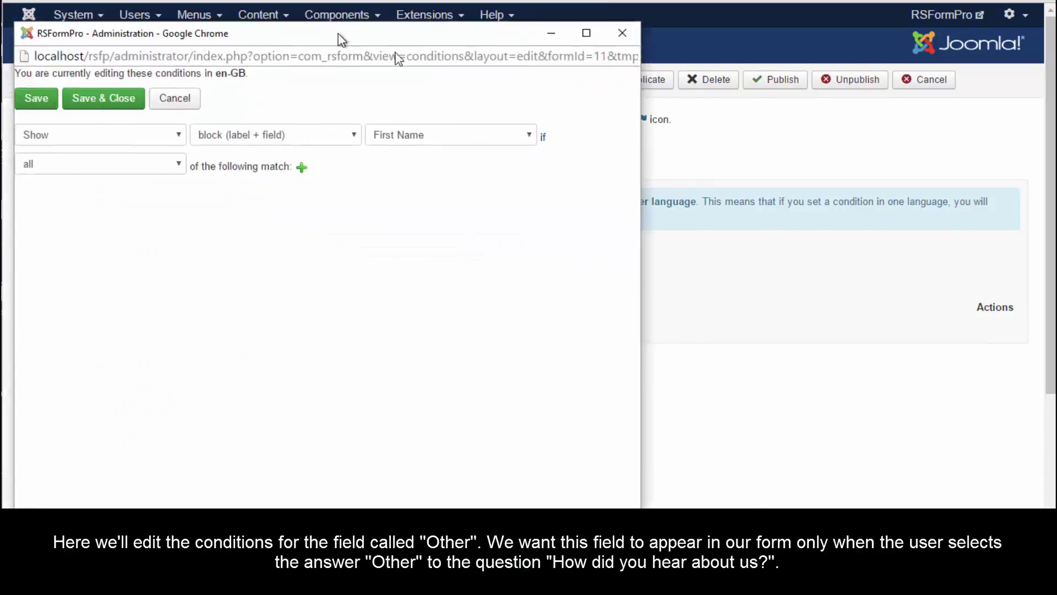
left_click(387, 240)
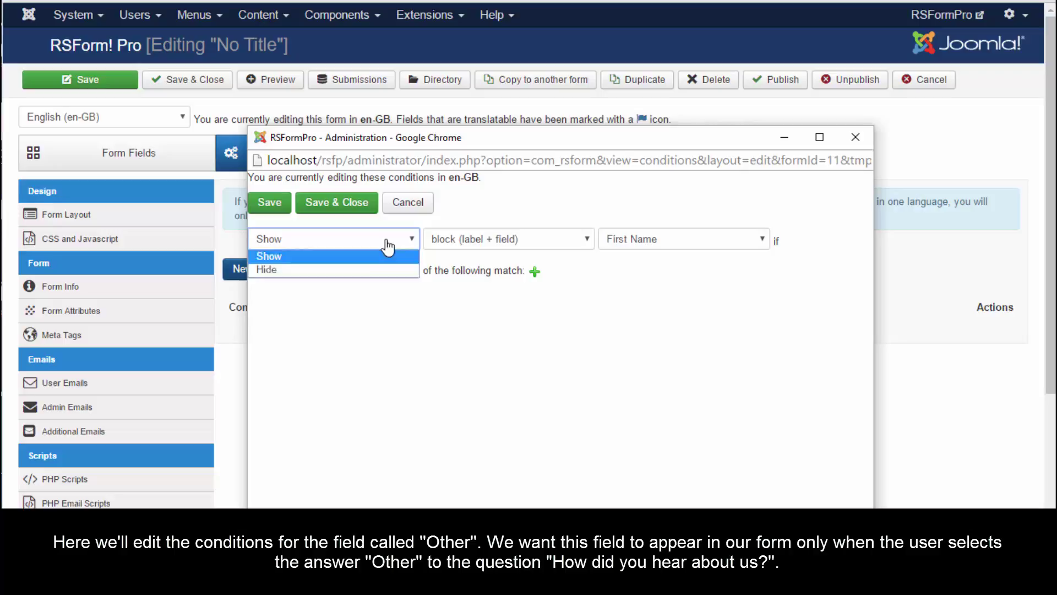
left_click(387, 242)
left_click(717, 252)
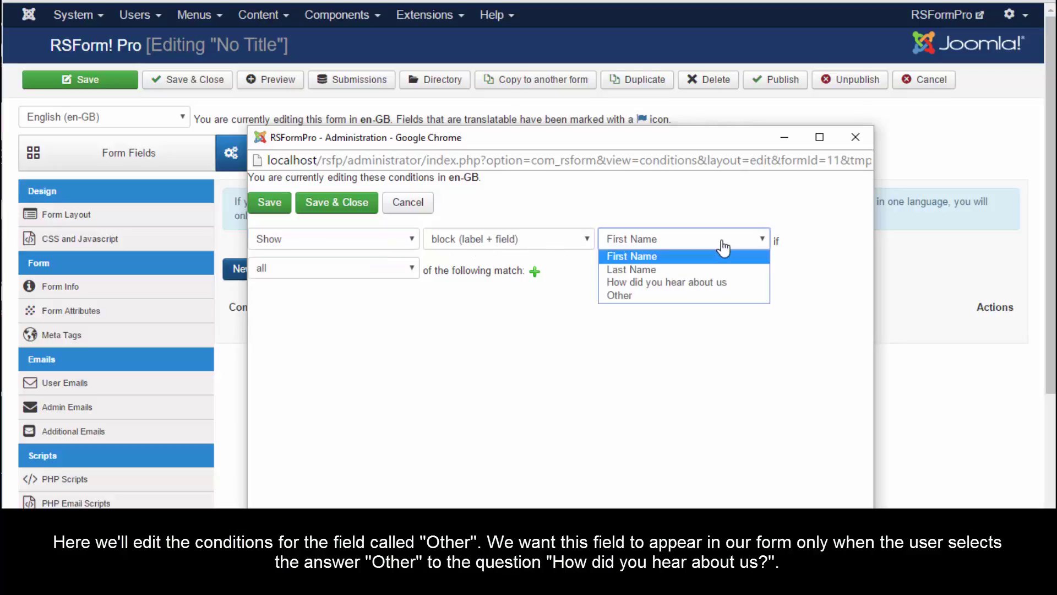
left_click(678, 297)
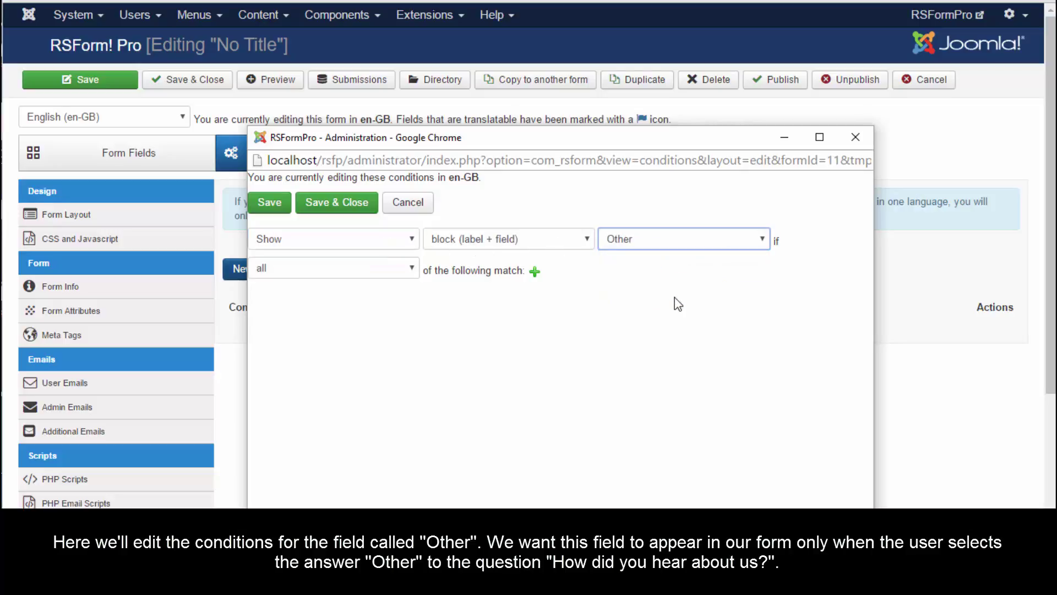
left_click(396, 269)
left_click(397, 272)
Add a rule triggering on the answer Other and save the condition
left_click(534, 273)
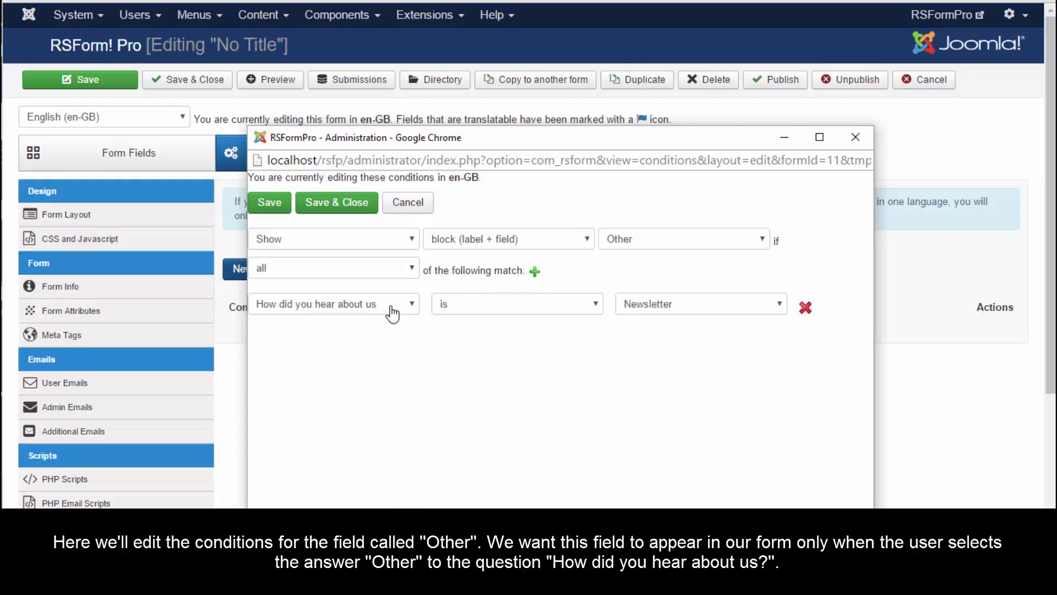
left_click(759, 316)
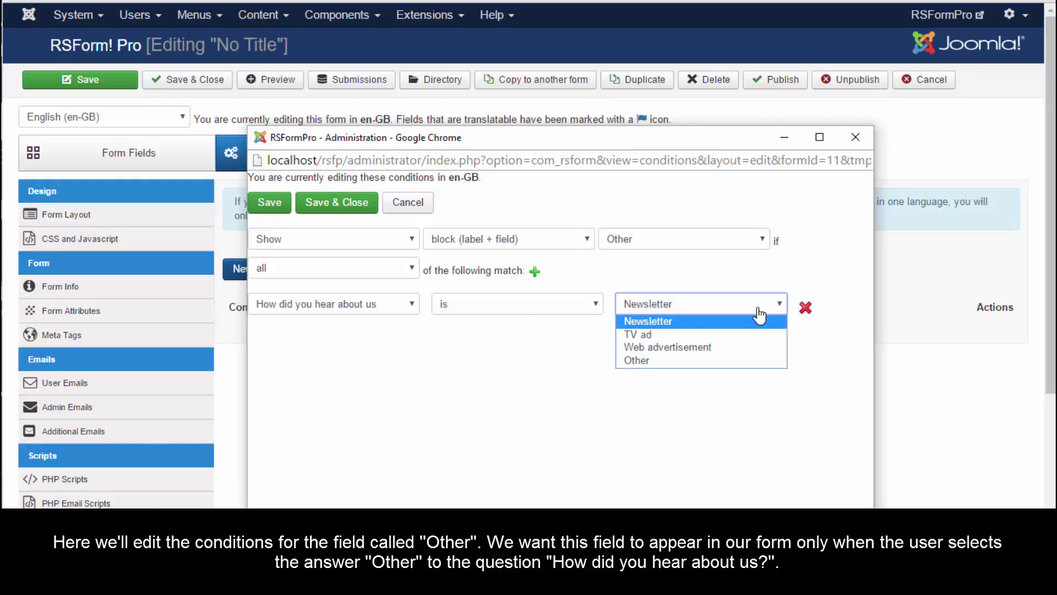
left_click(654, 361)
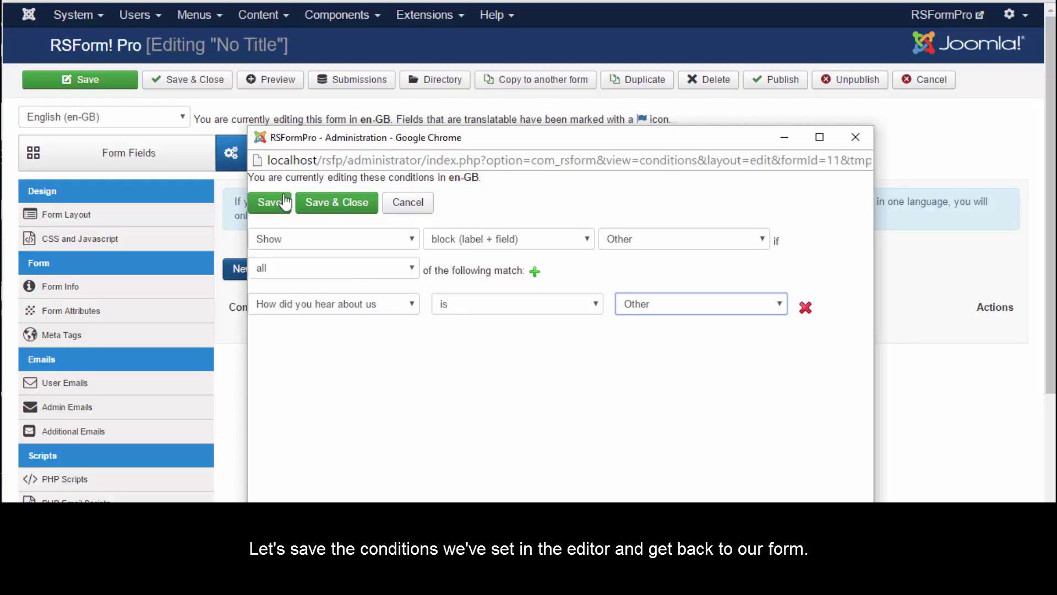
left_click(331, 208)
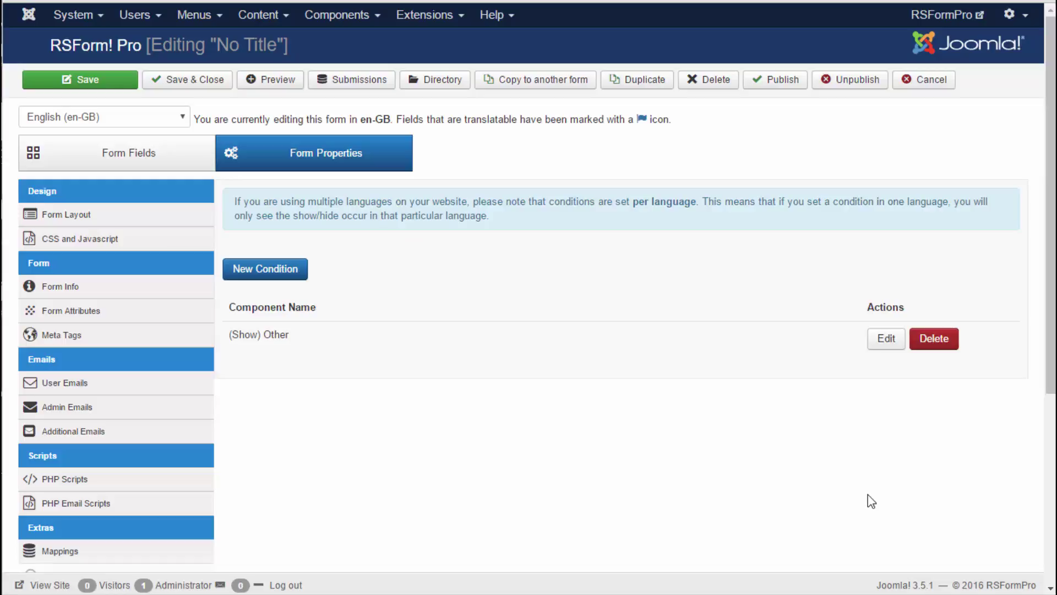
Add a submit button named and labelled 'Send', then save the form
left_click(110, 168)
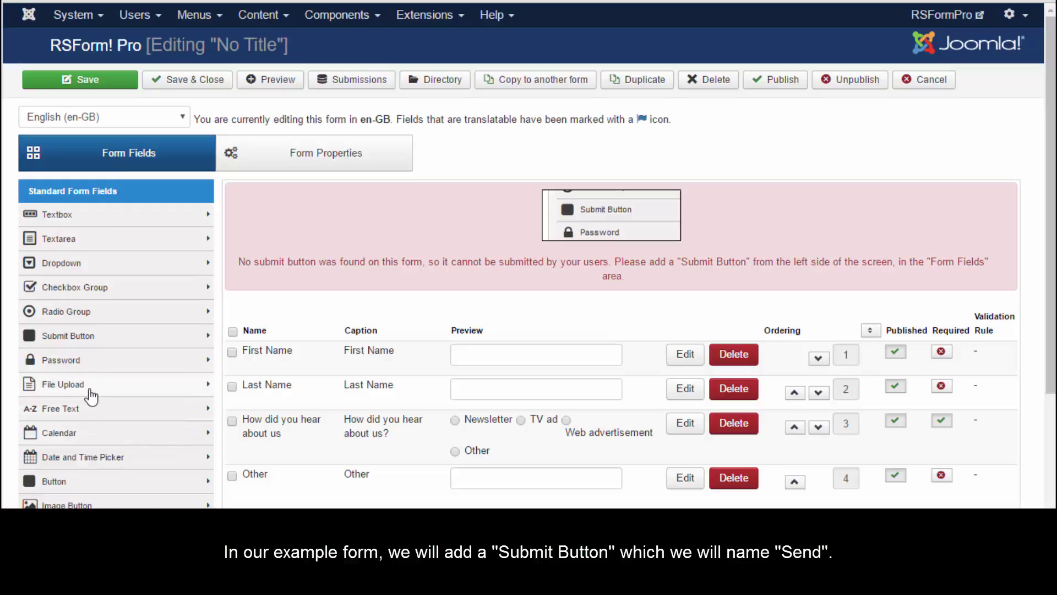
left_click(90, 337)
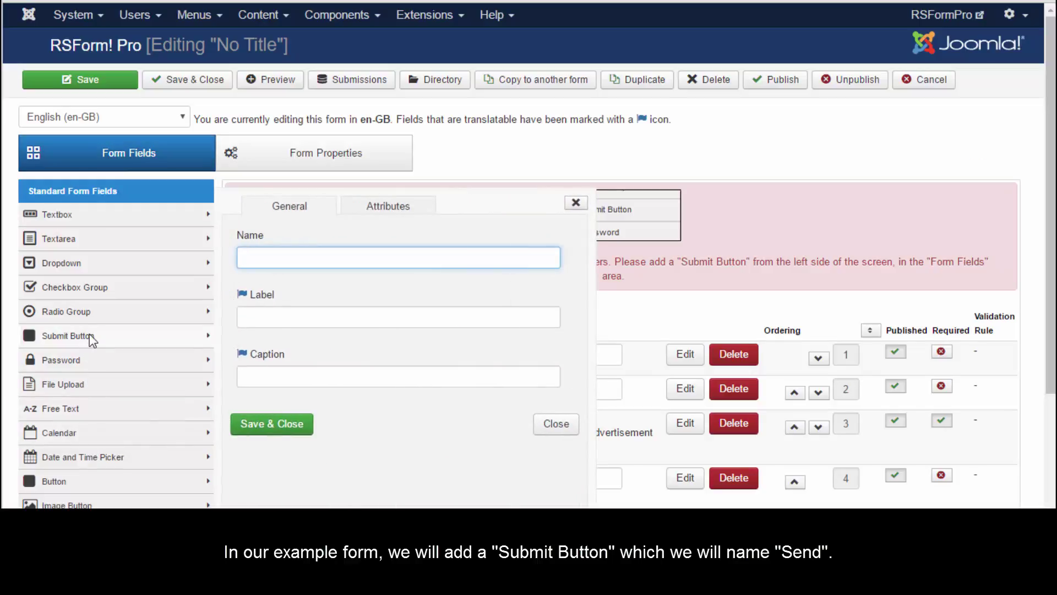
type("Send")
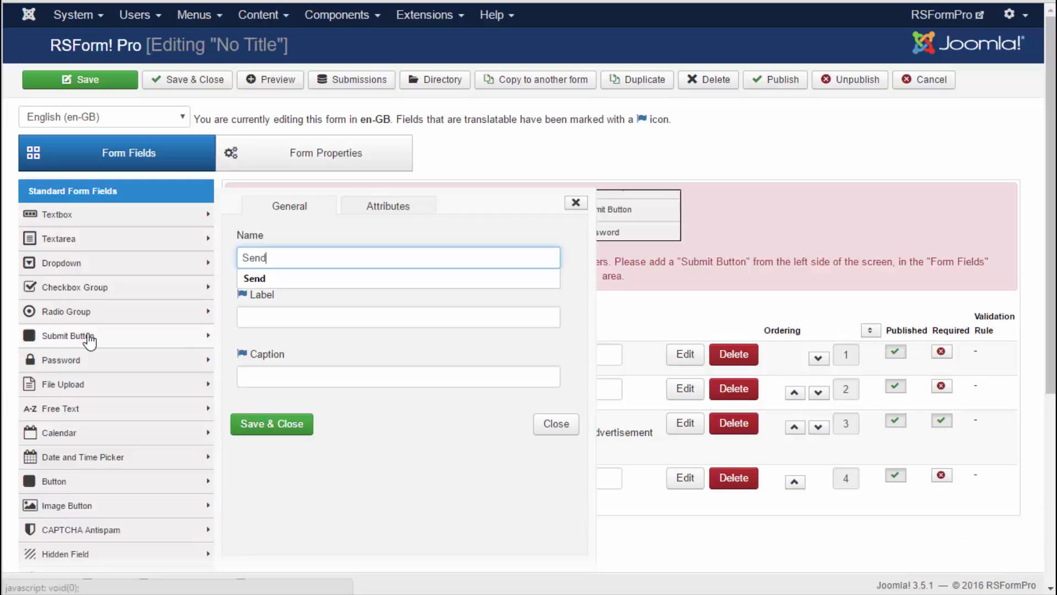
key("Tab")
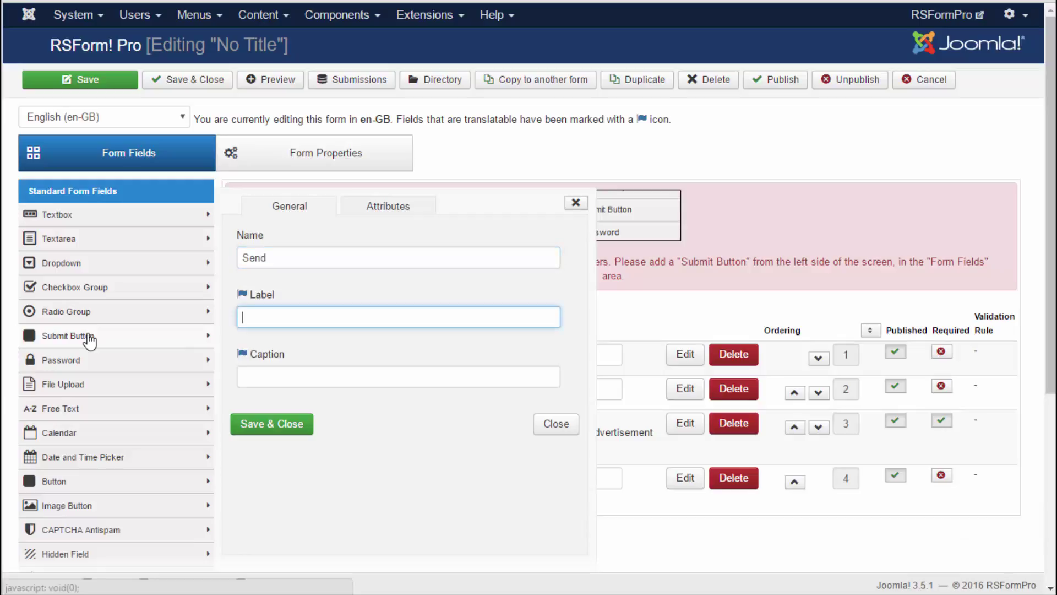
type("Send")
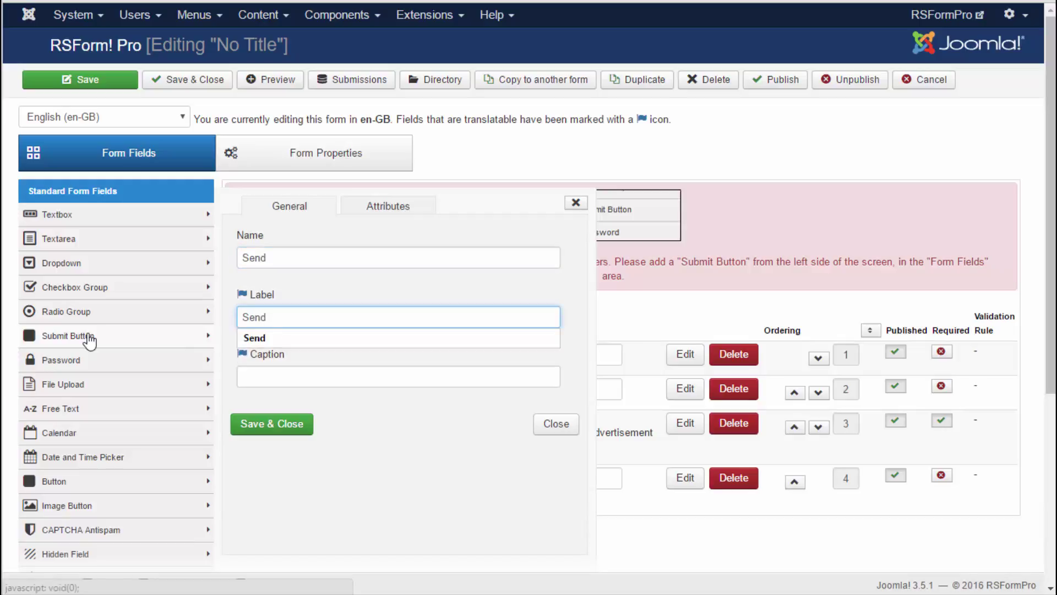
left_click(259, 431)
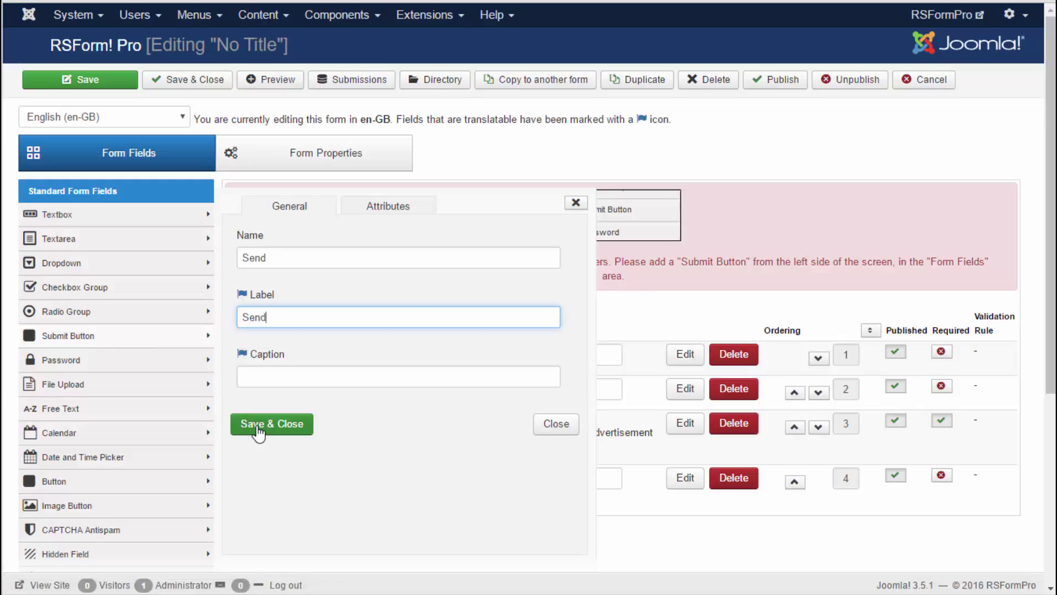
left_click(259, 431)
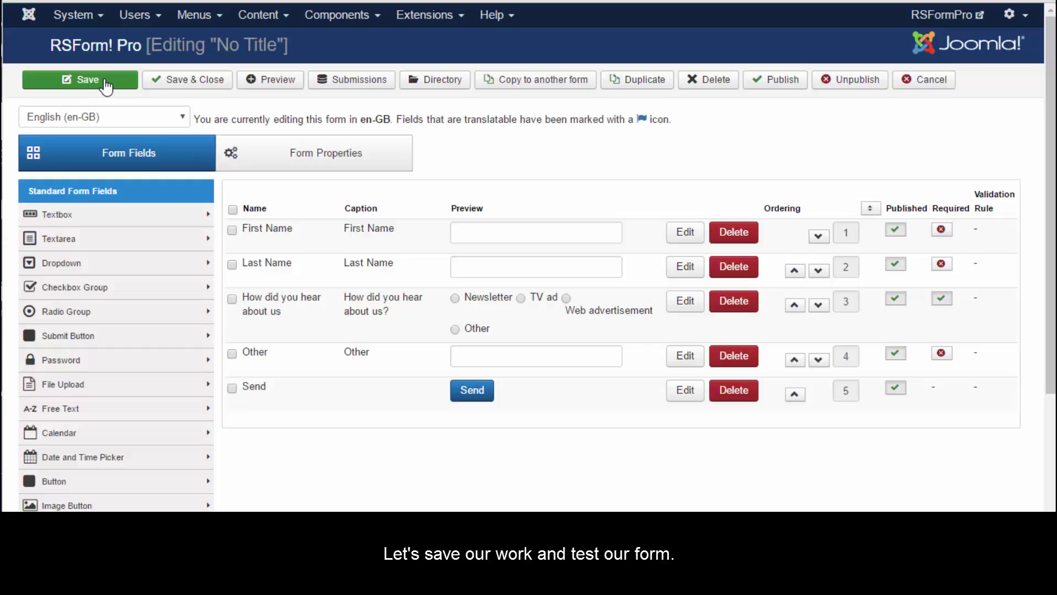
left_click(106, 83)
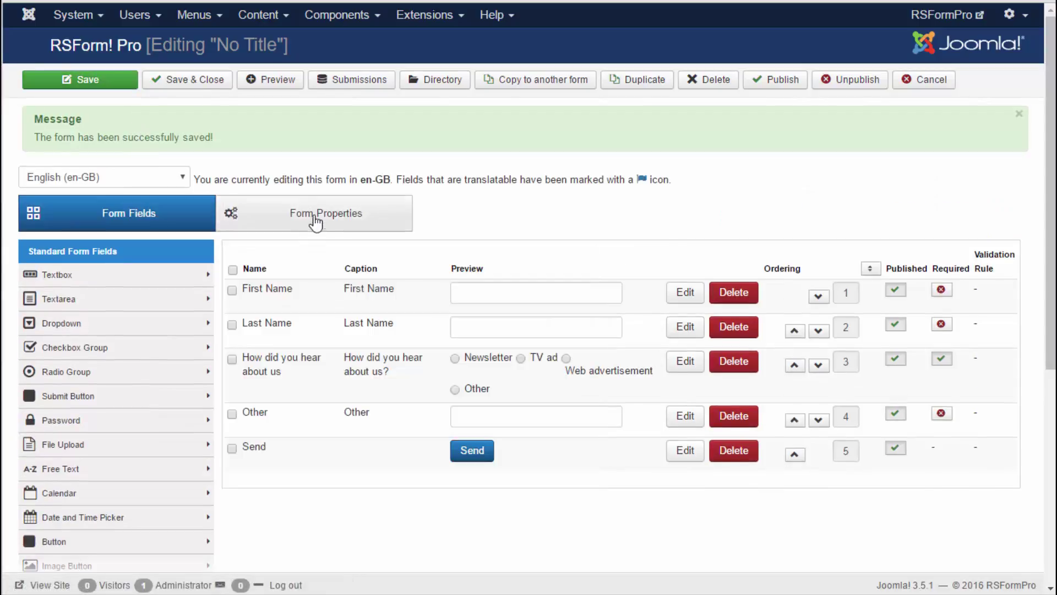
Preview the form and enter a sample first and last name
left_click(268, 82)
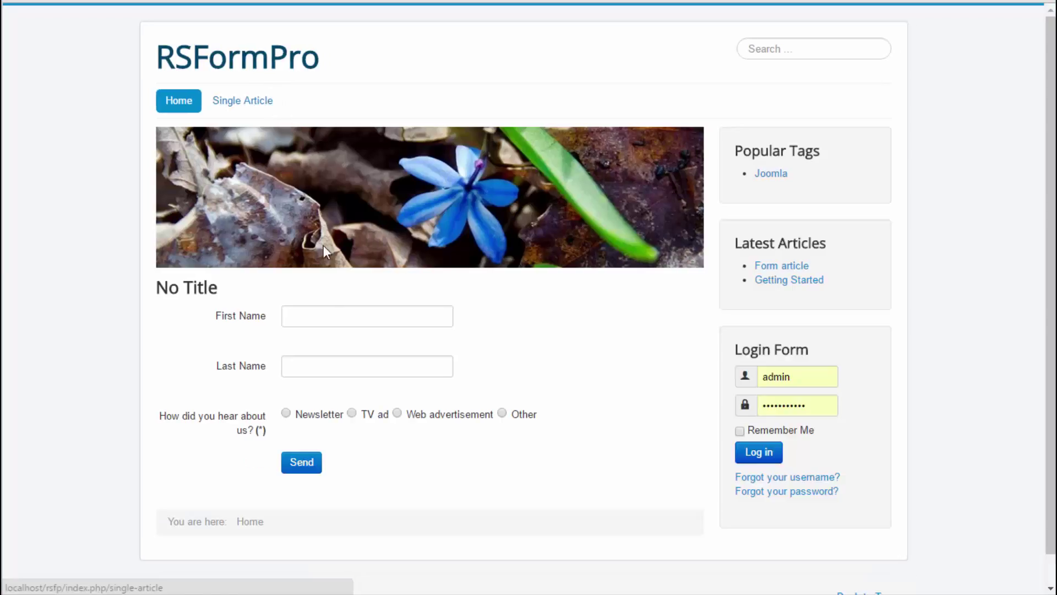
left_click(330, 316)
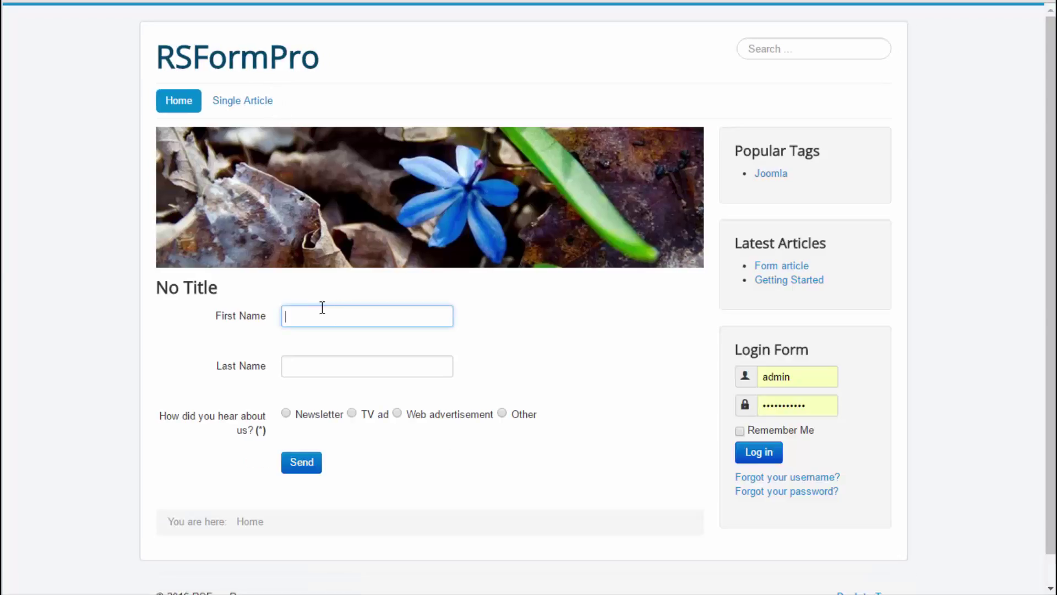
type("John")
key("Tab")
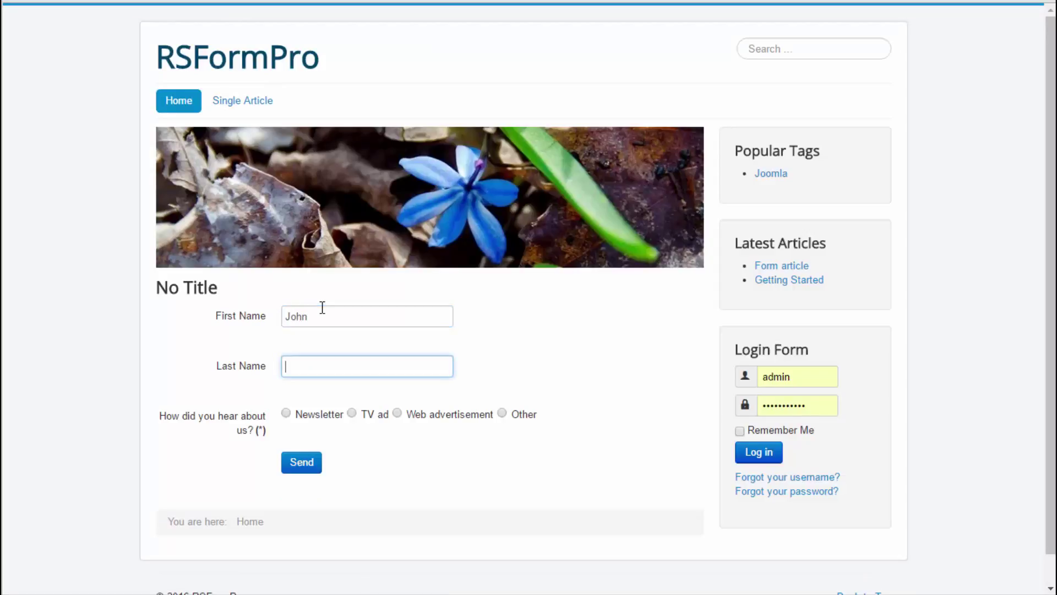
type("Doe")
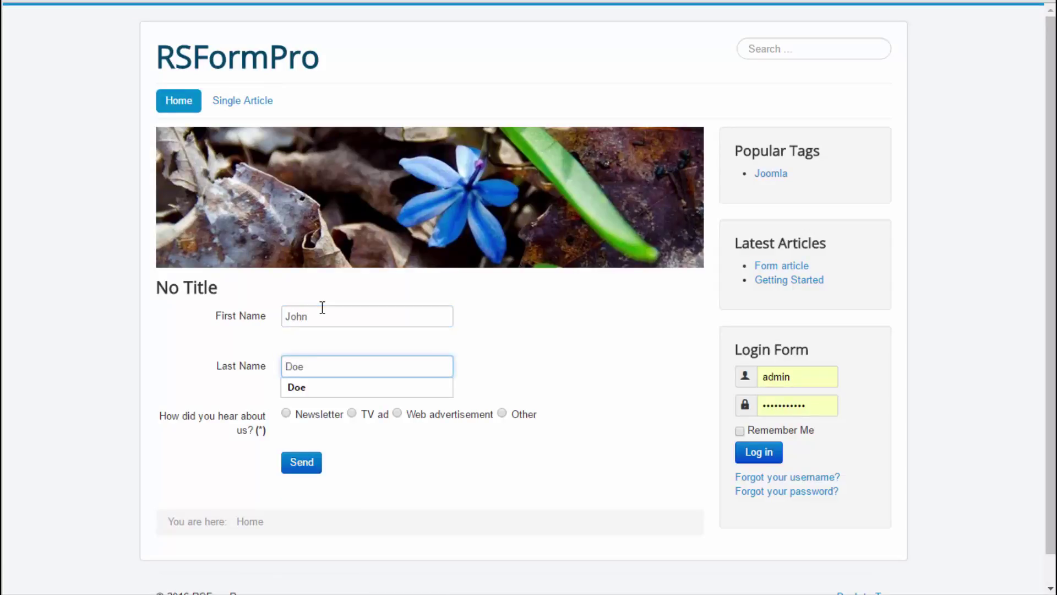
left_click(421, 468)
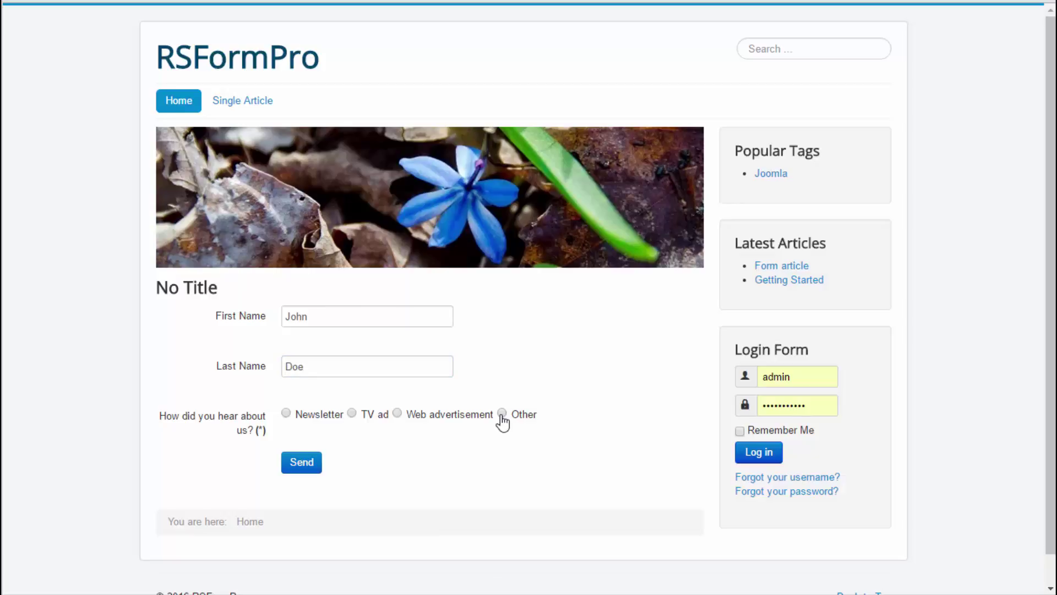
Choose Other, type 'radio' in the revealed Other box, and submit
left_click(287, 415)
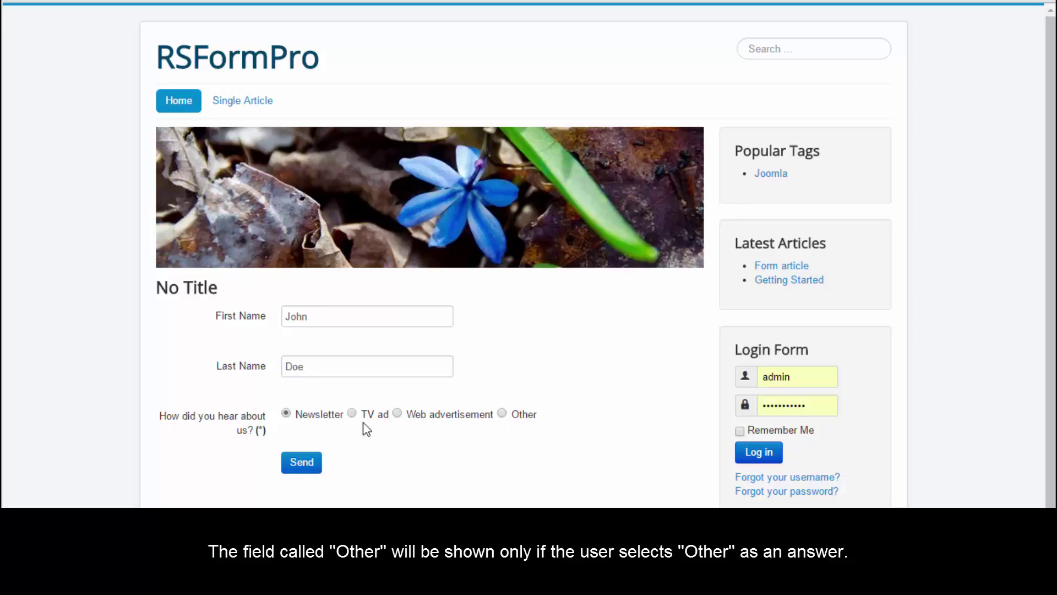
left_click(353, 415)
left_click(398, 416)
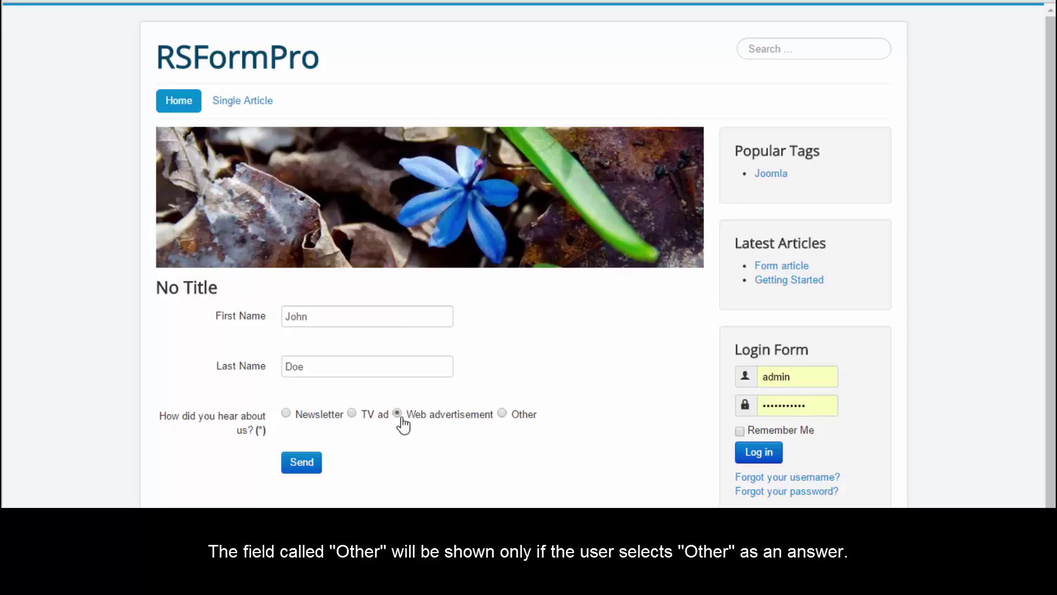
left_click(502, 414)
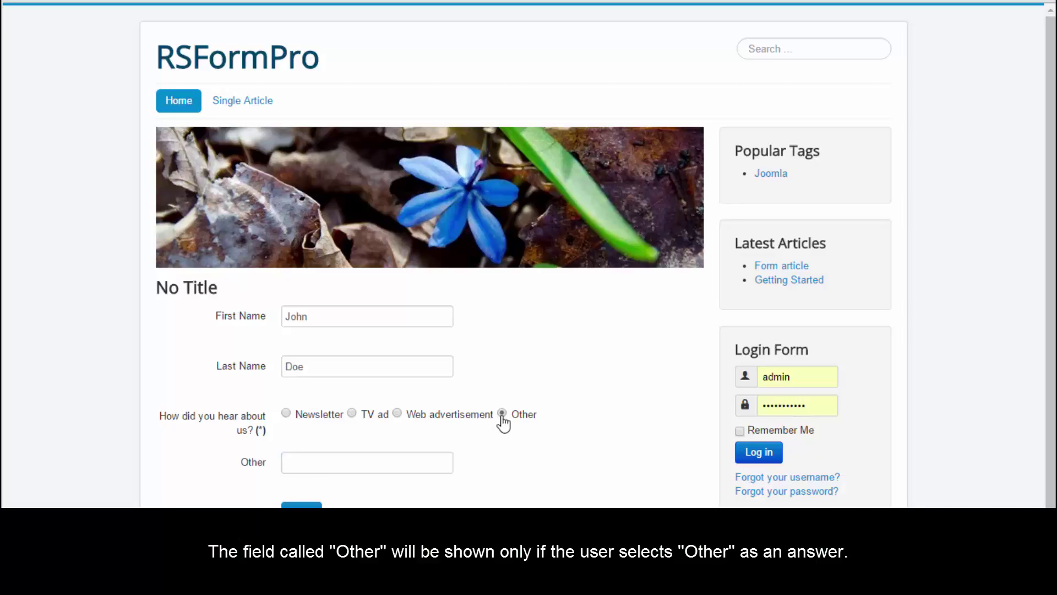
left_click(338, 464)
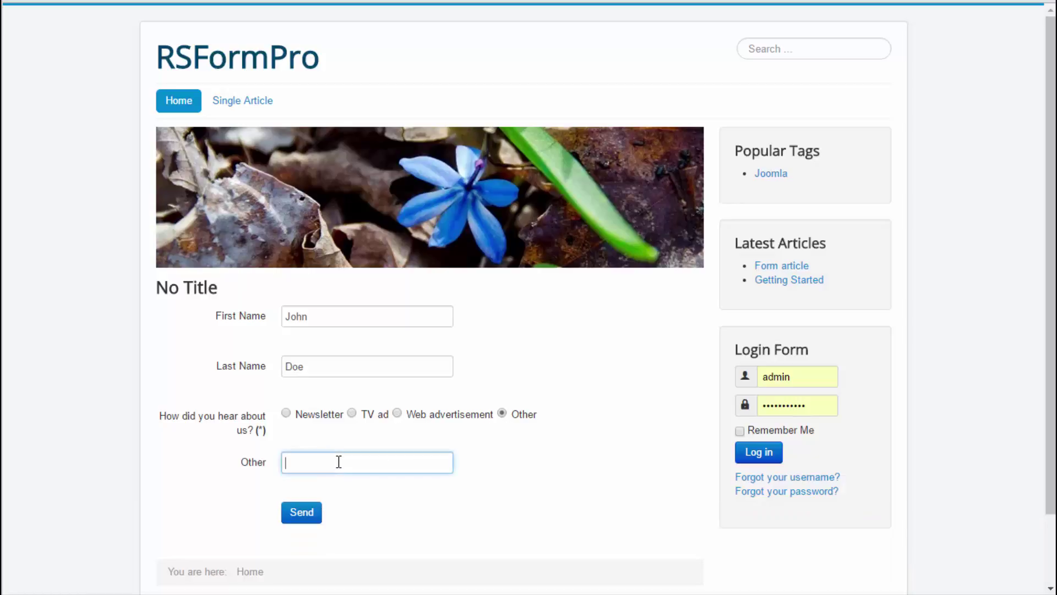
type("radio")
left_click(311, 515)
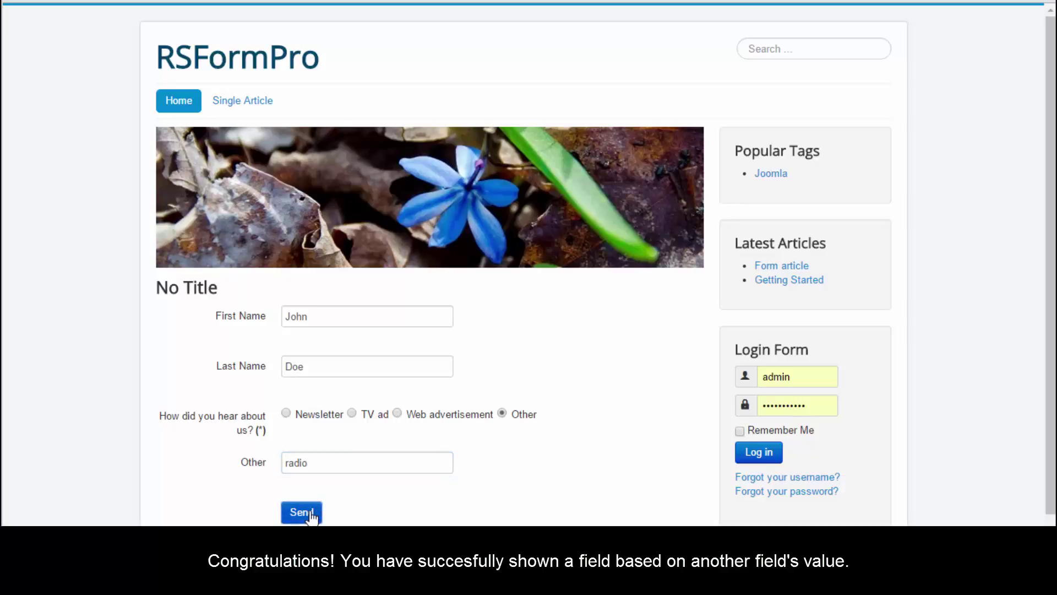